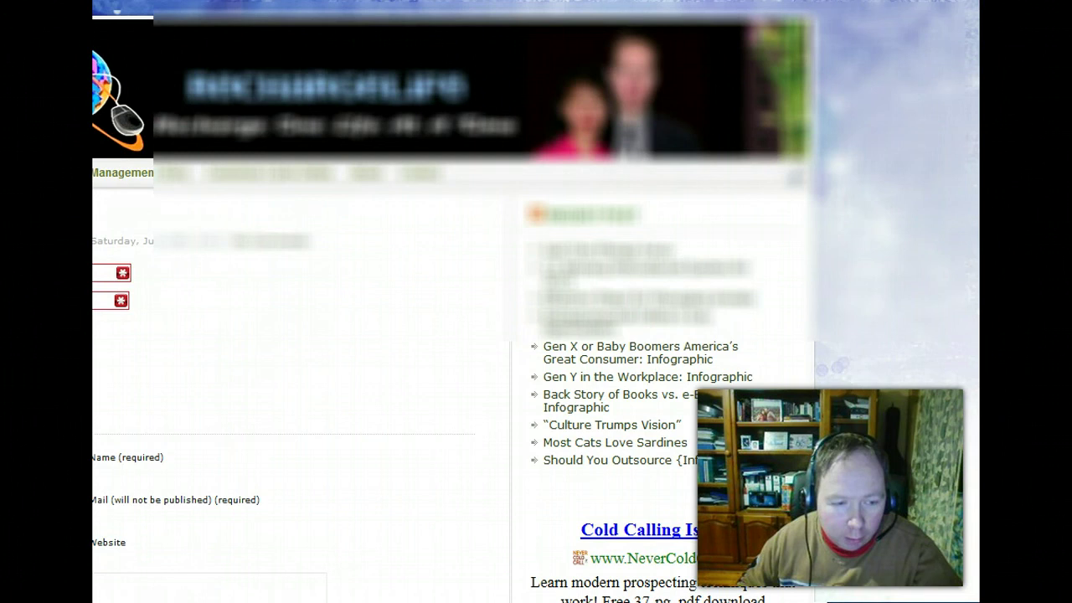
scroll(536, 301, down, 1)
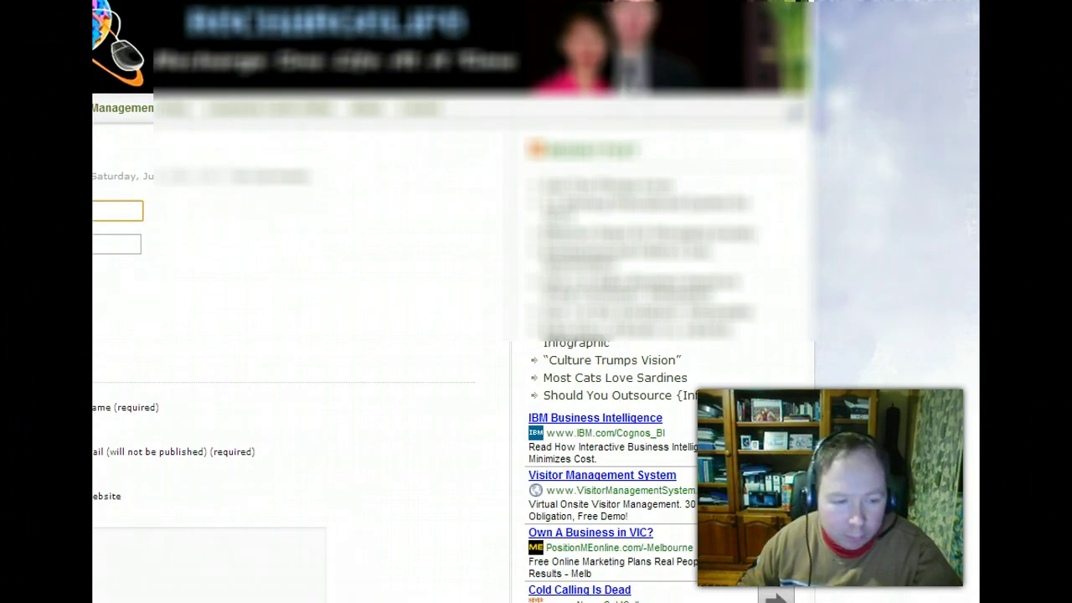
scroll(536, 301, up, 1)
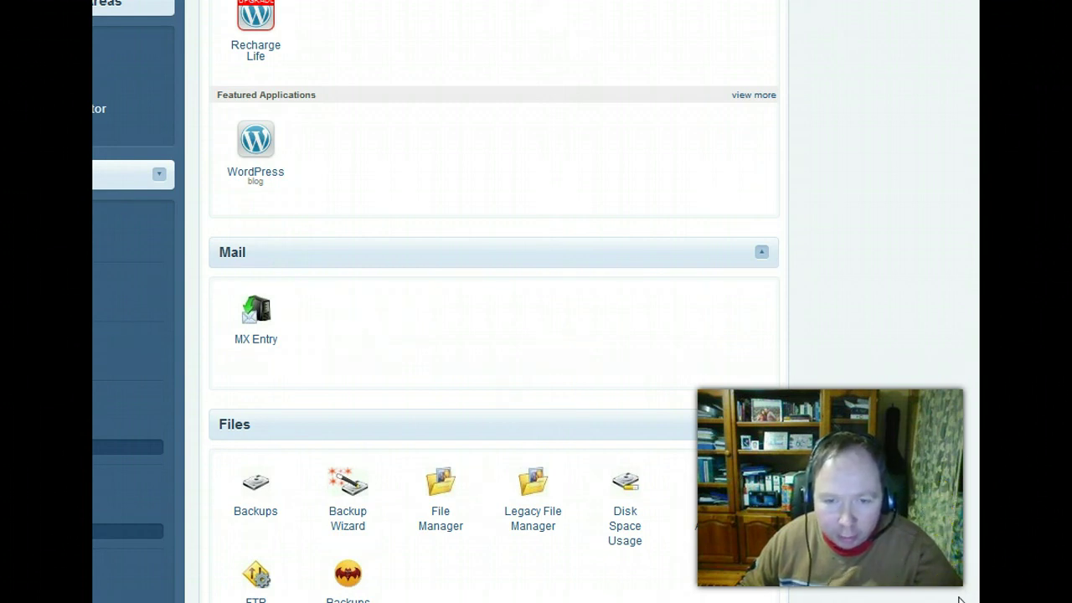
Open the hosting account's File Manager at the Public FTP Root (public_ftp) directory
click(441, 519)
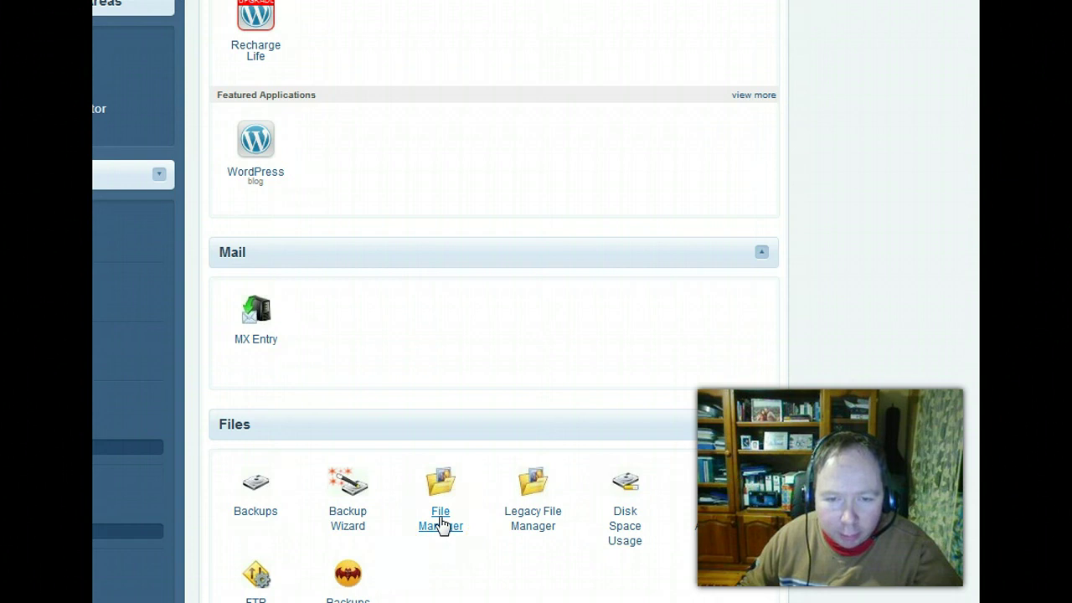
click(442, 524)
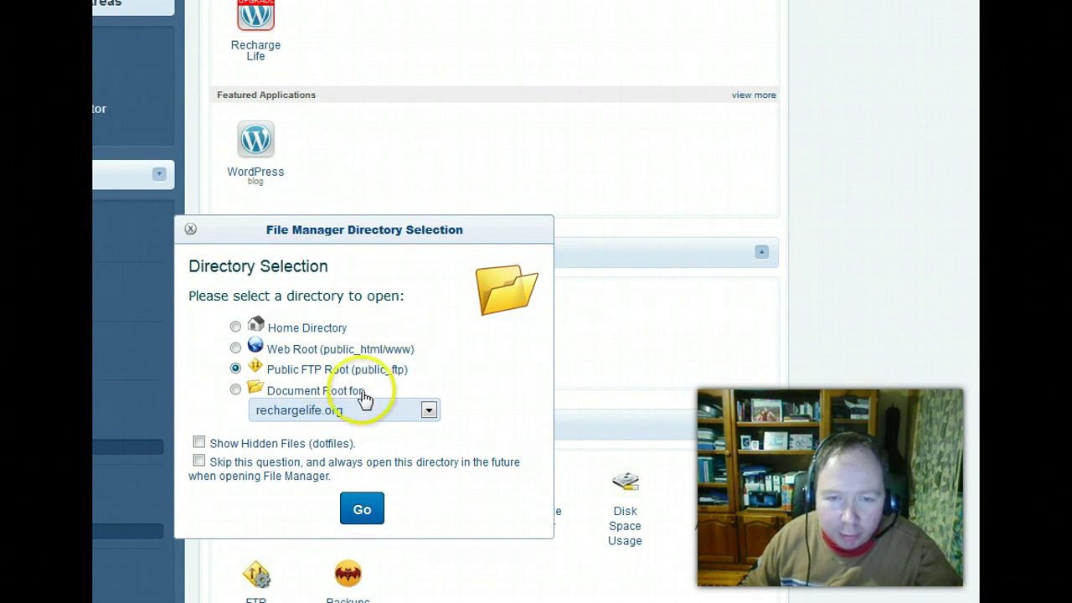
click(366, 511)
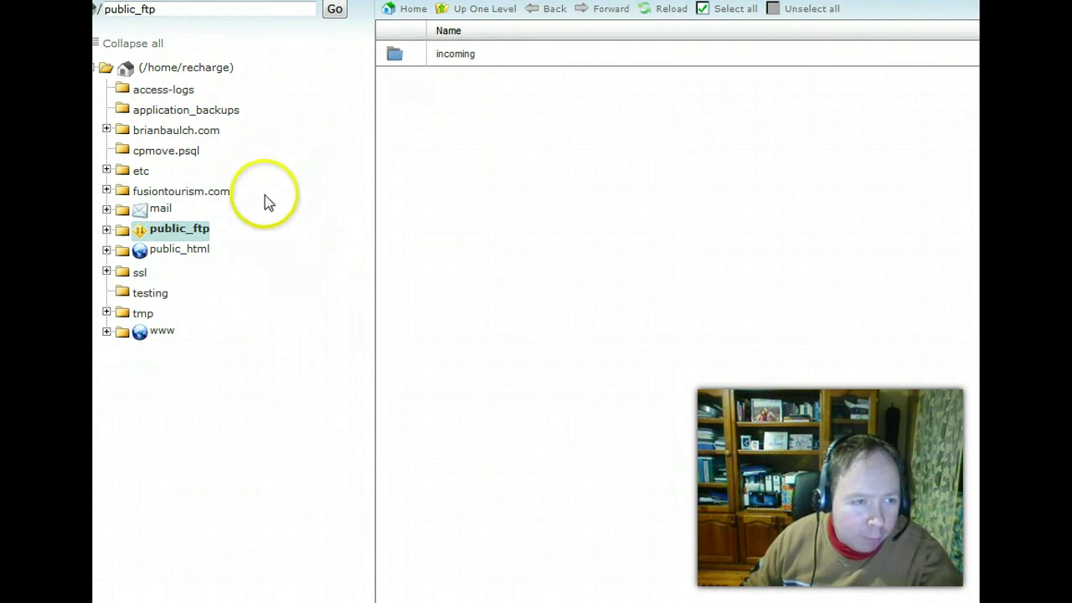
Expand public_html in the folder tree, look into wp-content's plugins folder, and open the wp-content folder
click(106, 251)
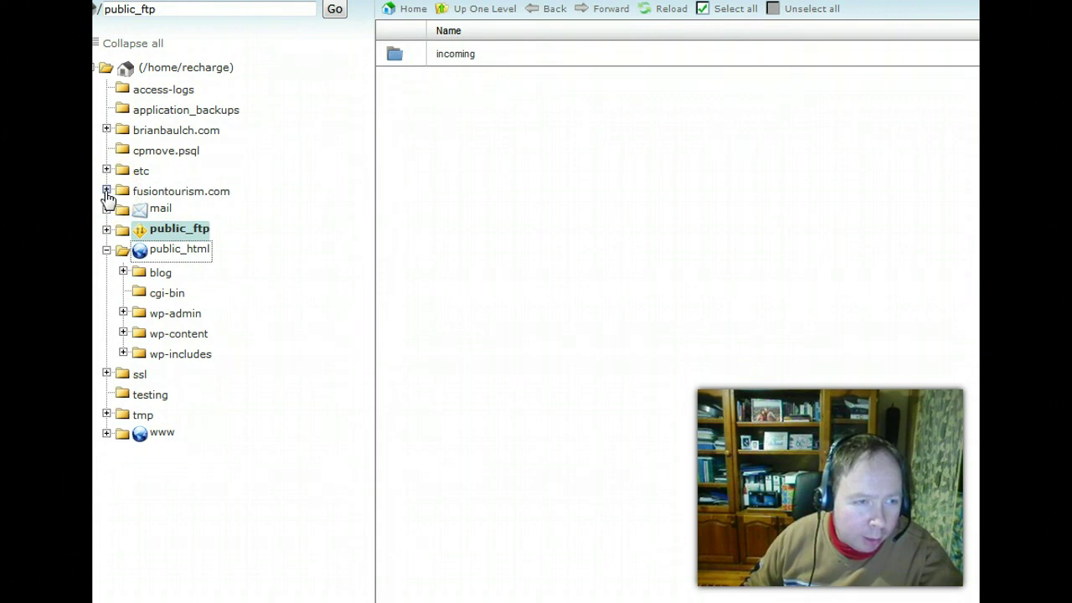
click(107, 251)
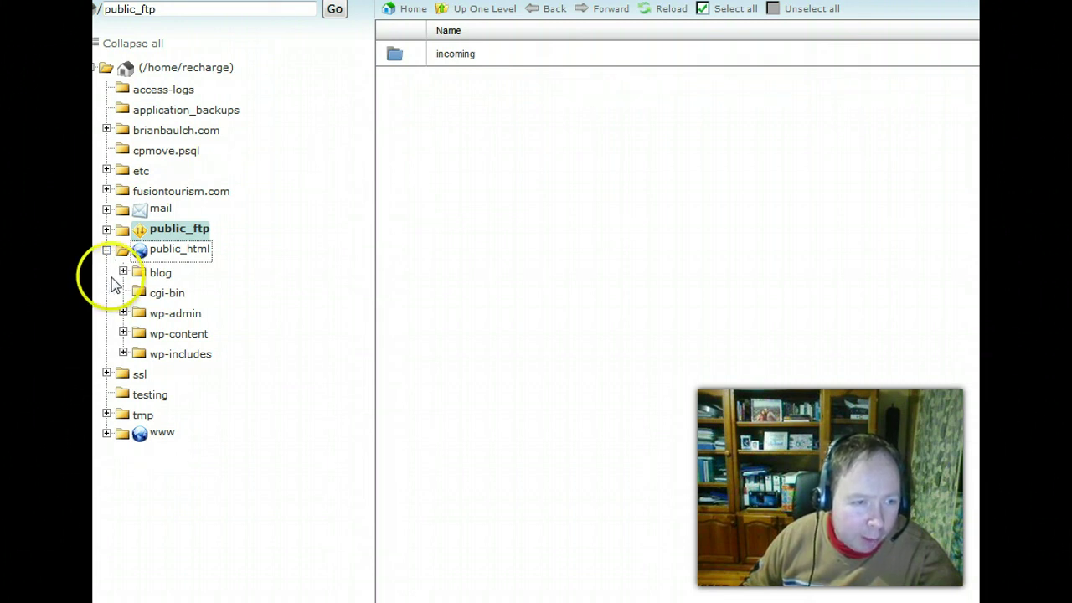
click(123, 334)
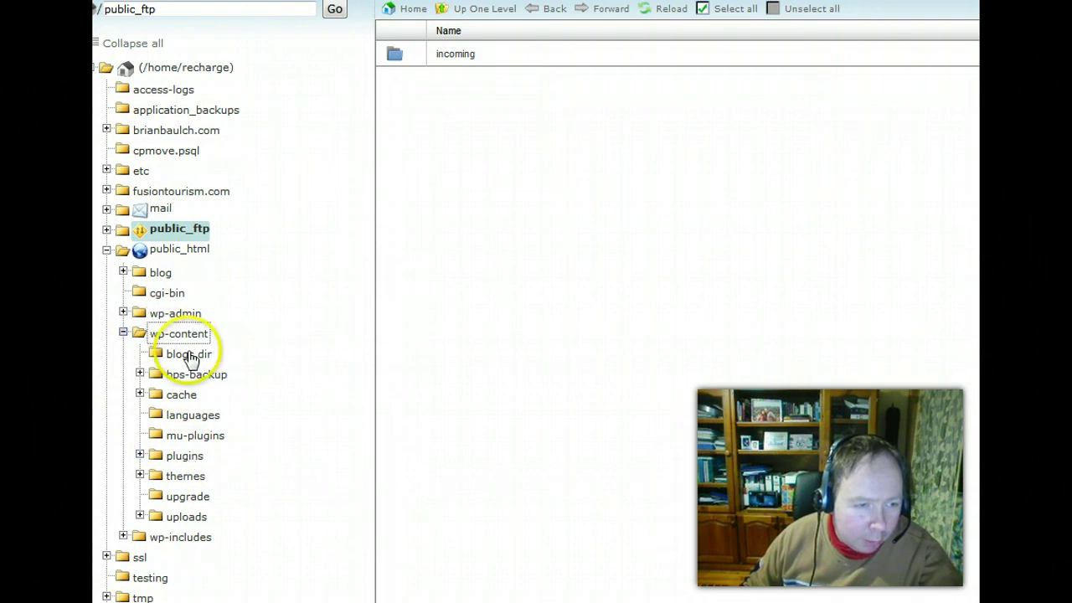
click(191, 455)
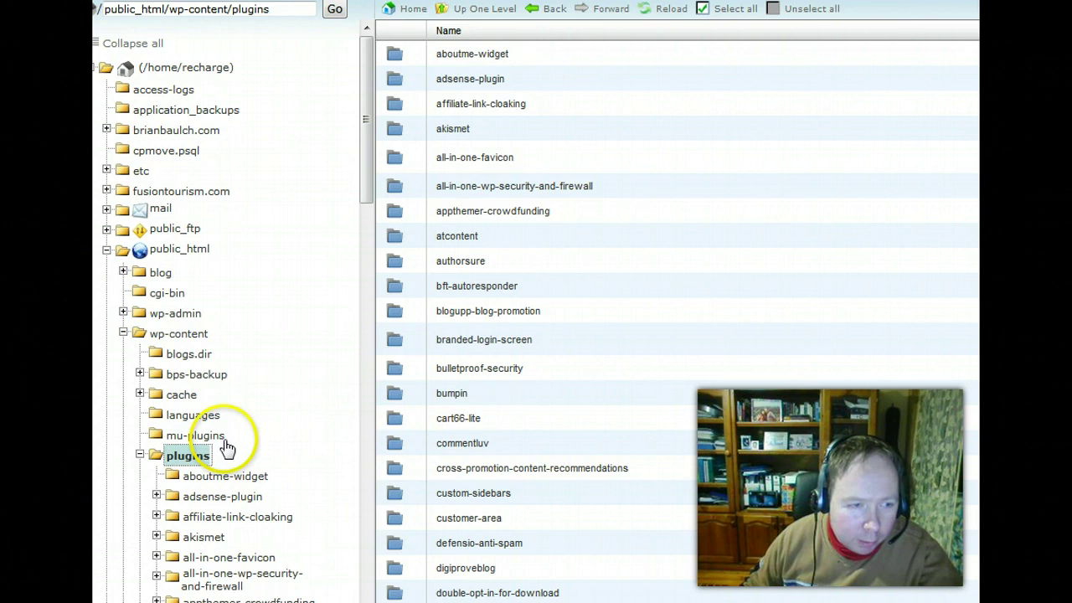
click(193, 338)
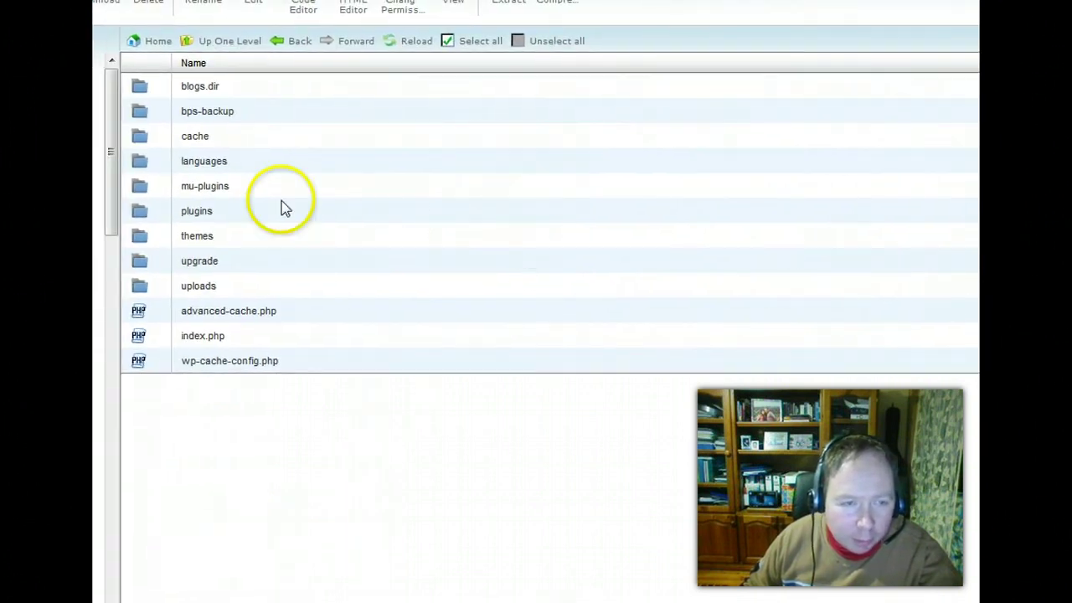
Rename the plugins folder in wp-content to plugins.deactivate and switch to the WordPress login form's username field
click(228, 217)
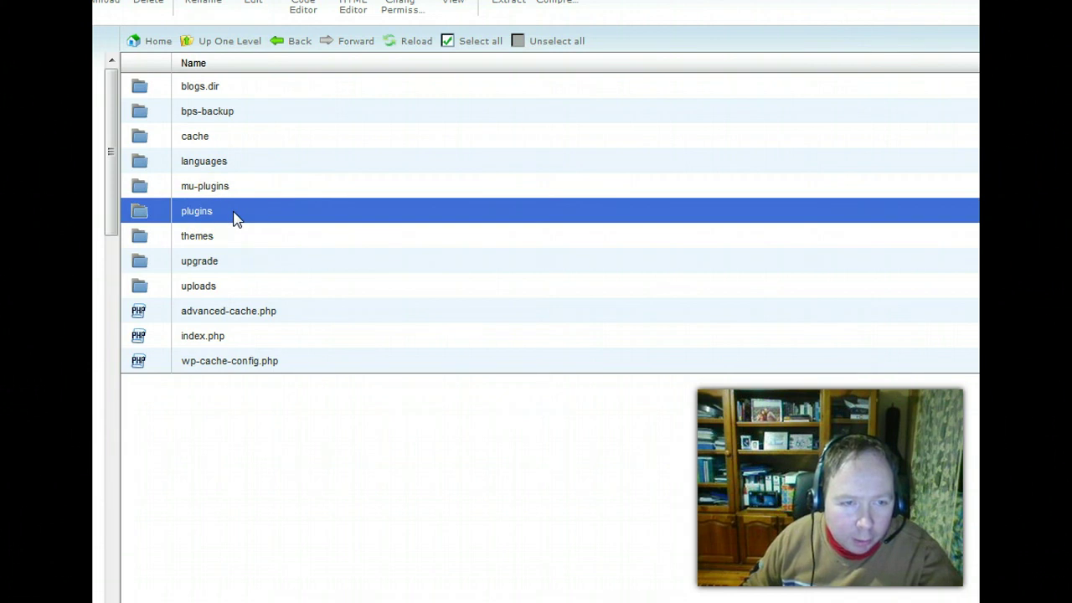
right_click(230, 217)
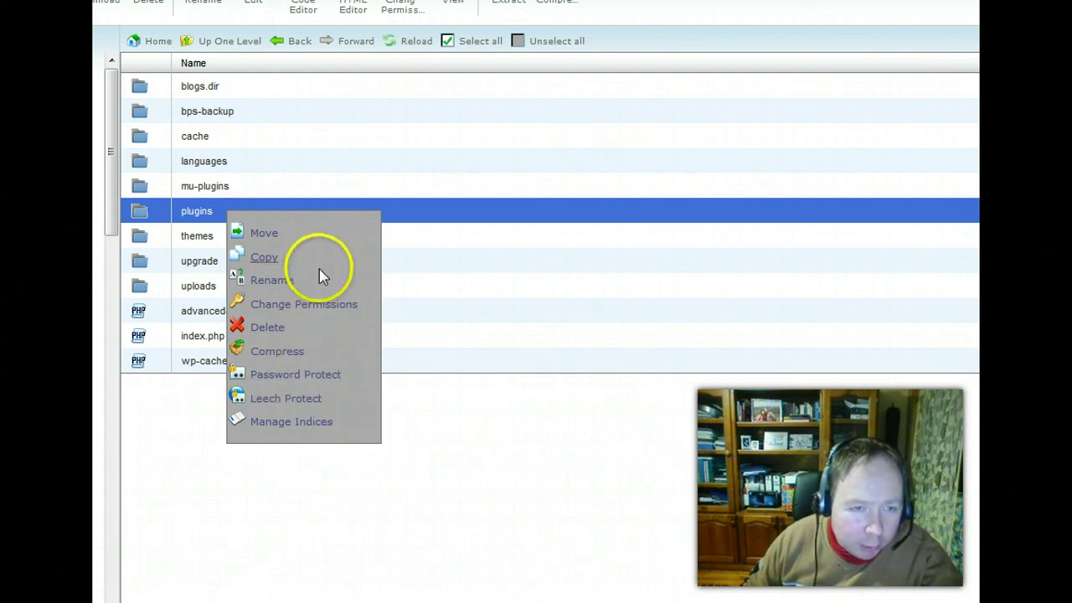
click(281, 287)
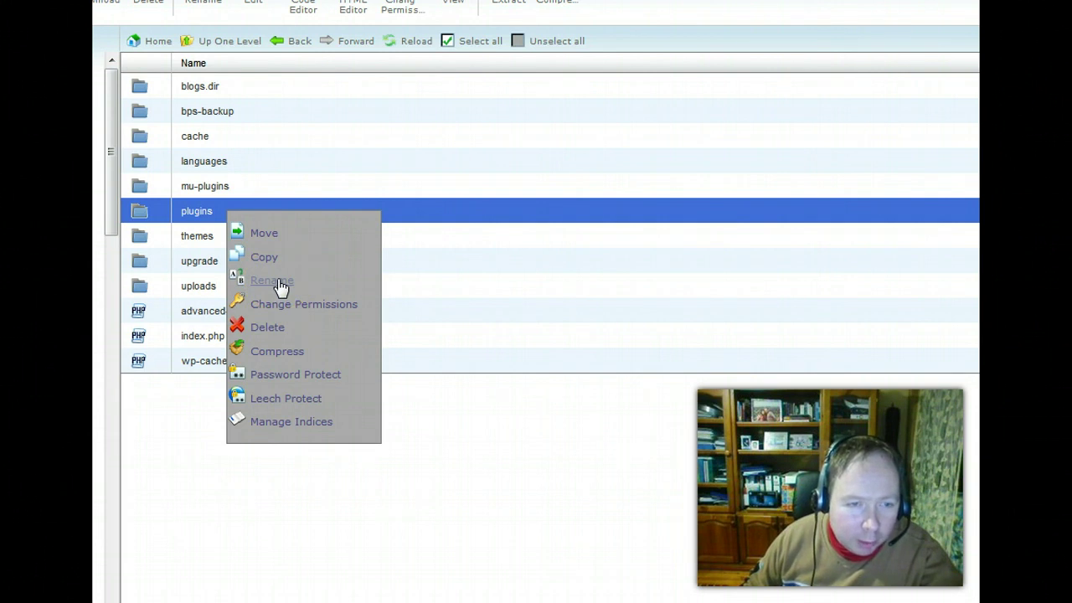
click(282, 283)
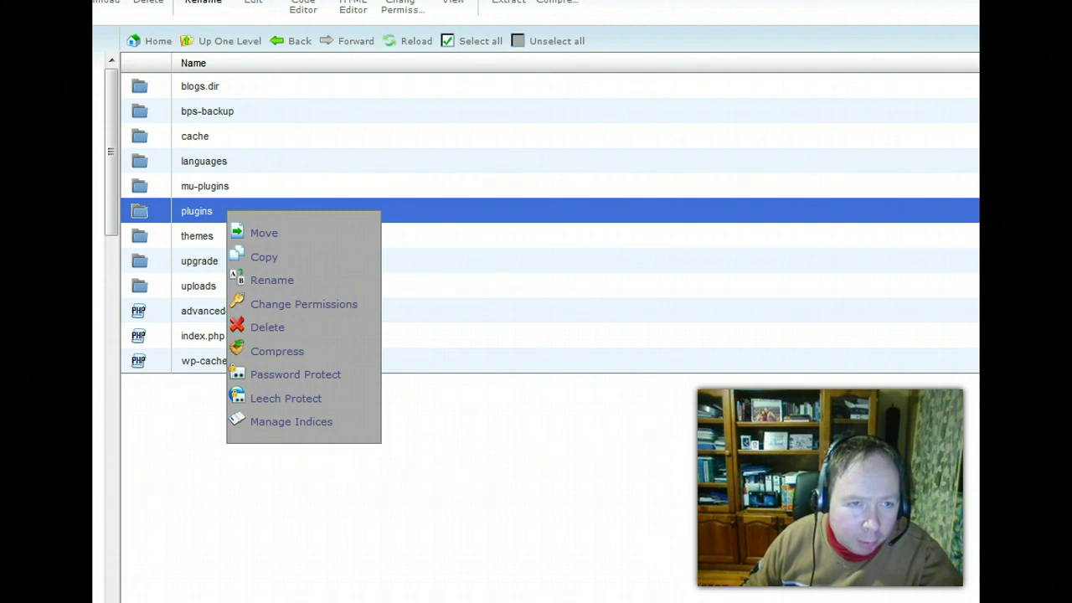
click(279, 283)
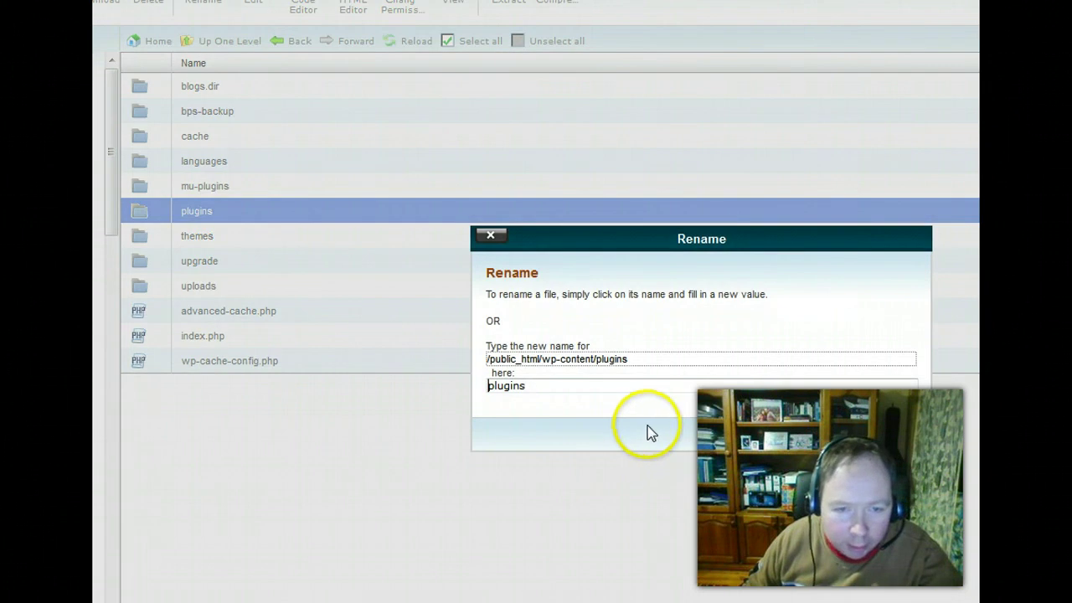
click(540, 387)
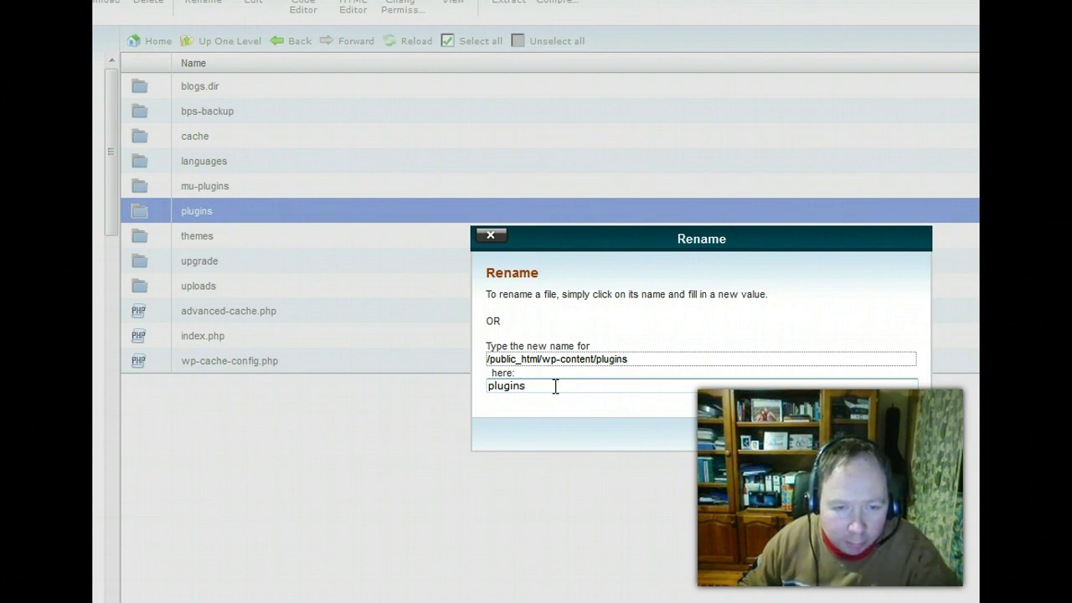
right_click(554, 386)
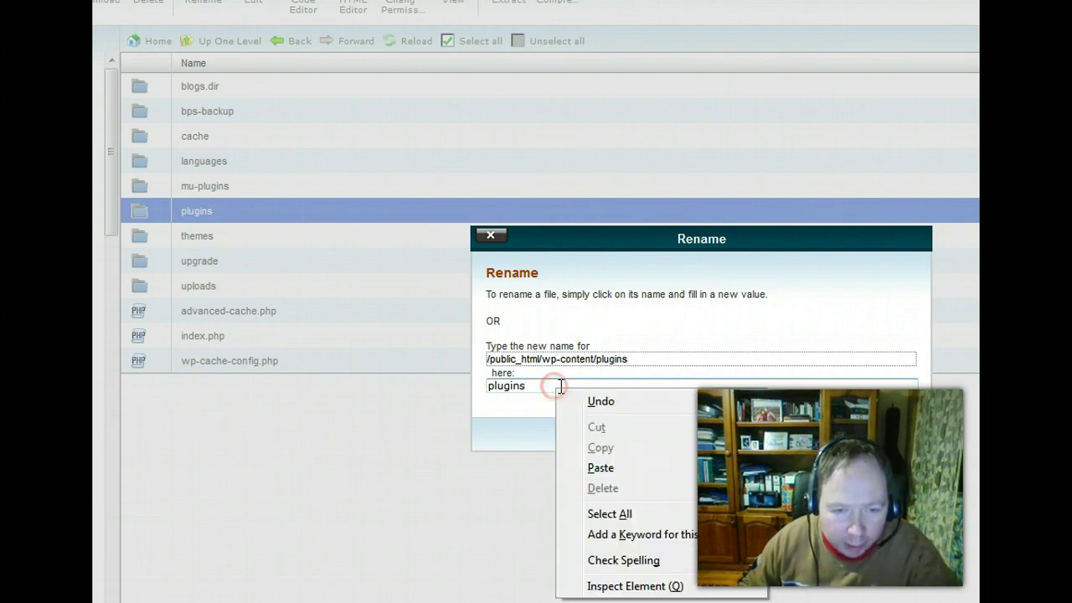
click(604, 468)
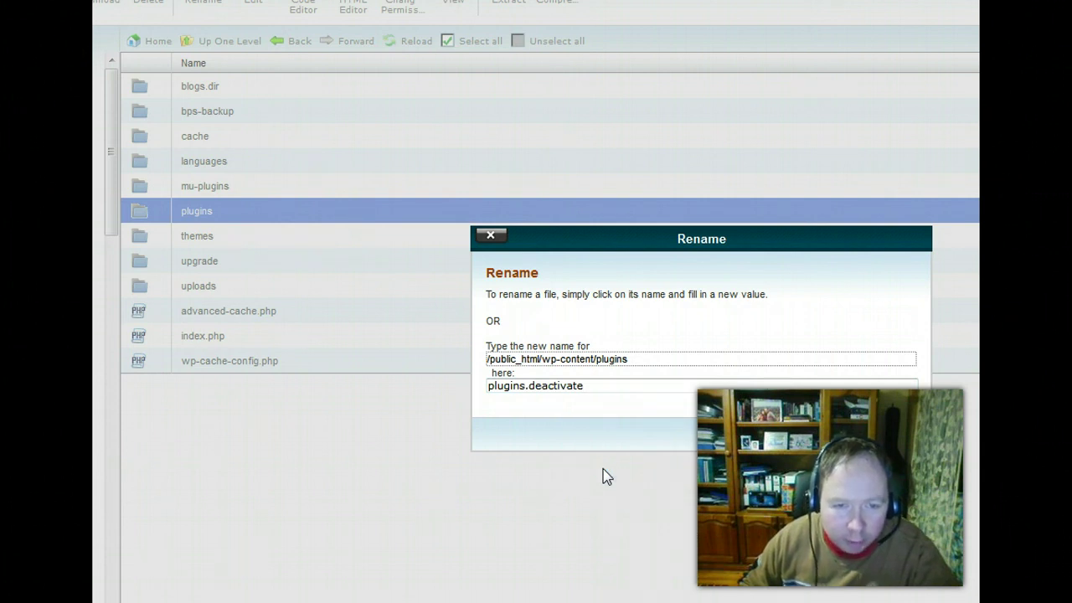
click(836, 437)
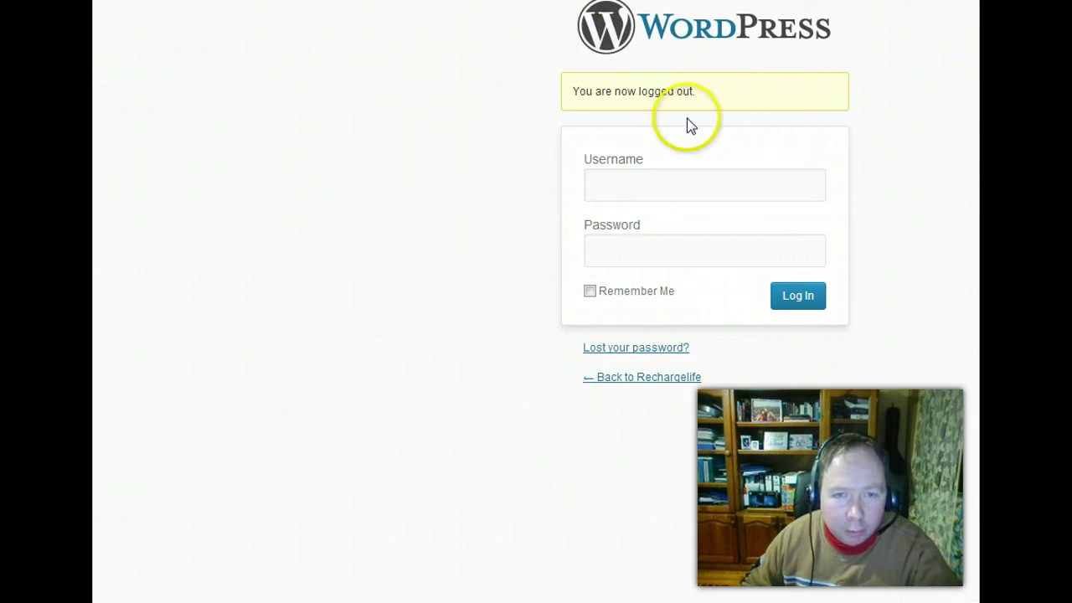
click(632, 190)
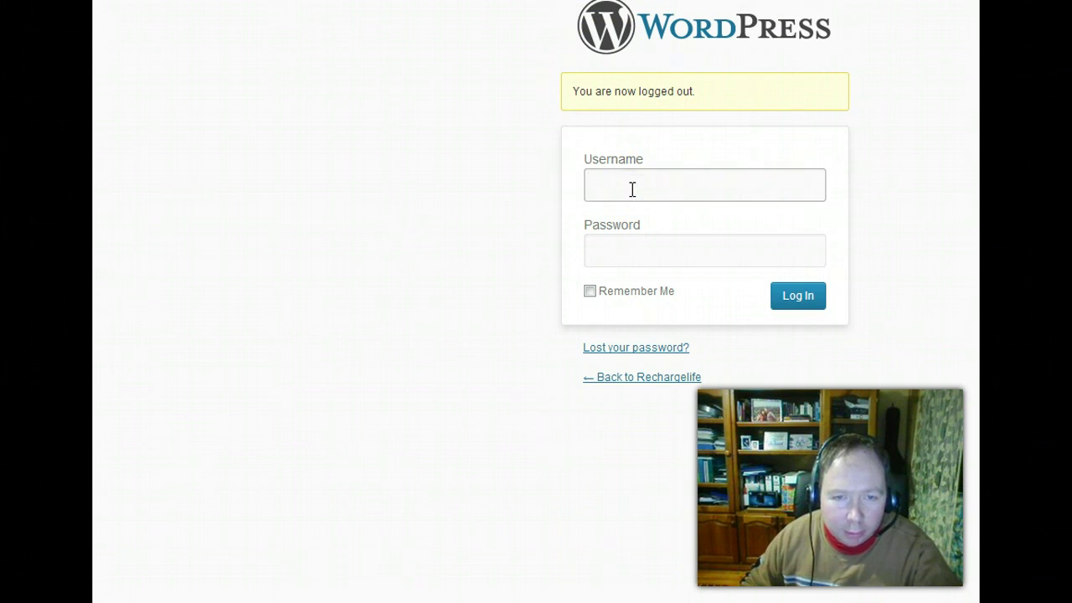
click(617, 186)
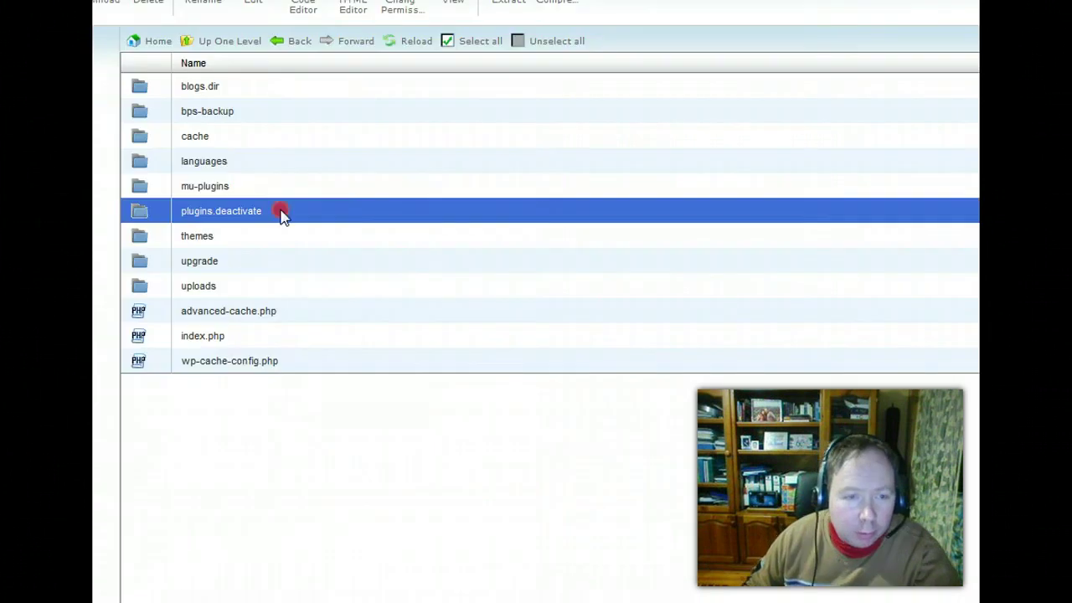
Switch back to File Manager and rename the plugins.deactivate folder to plugins
right_click(281, 213)
click(266, 207)
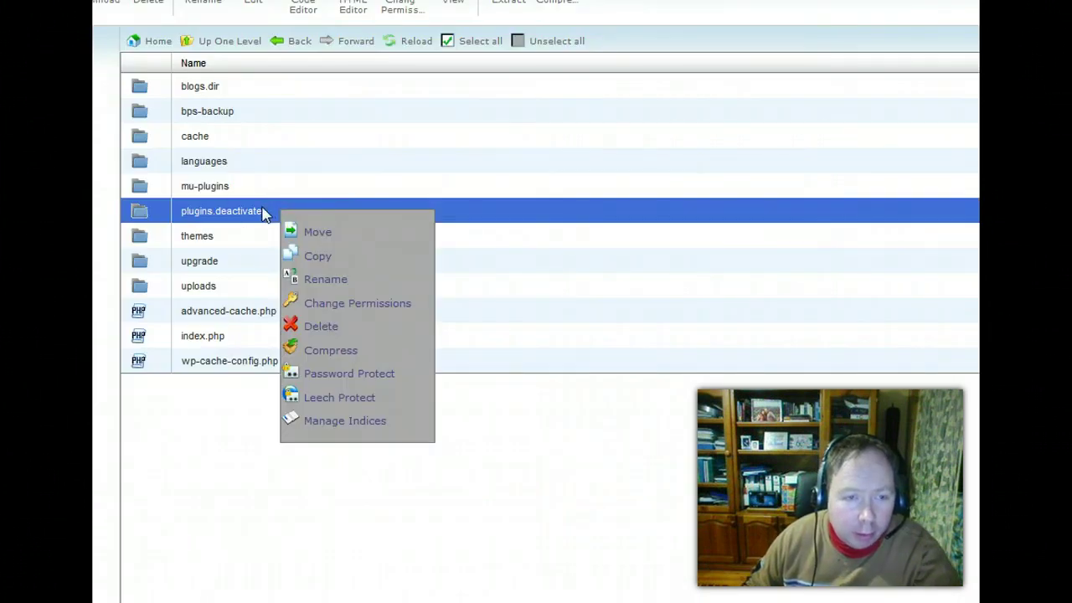
click(246, 216)
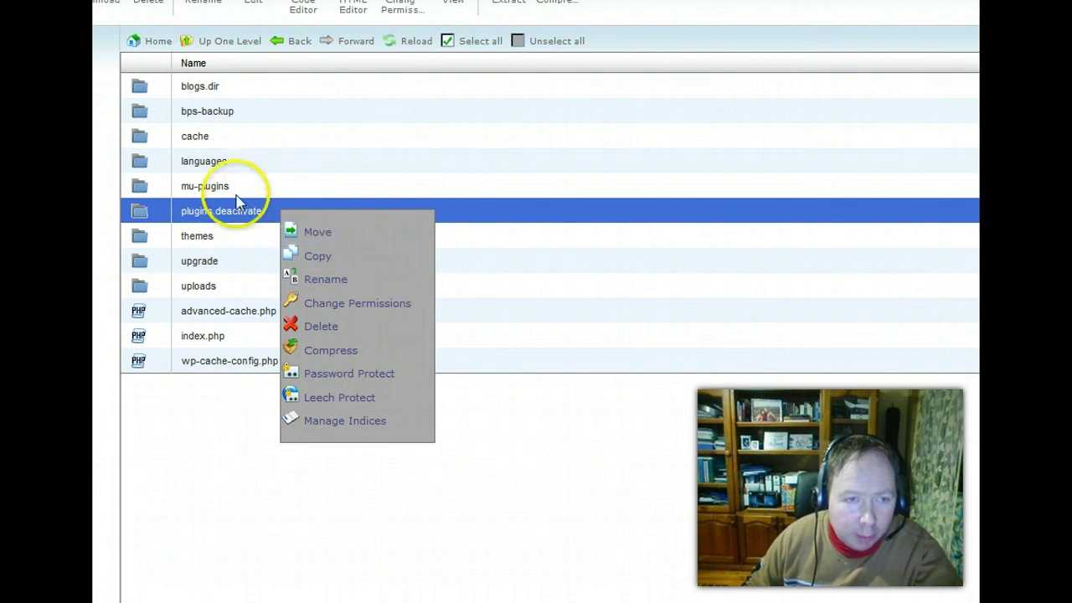
click(204, 3)
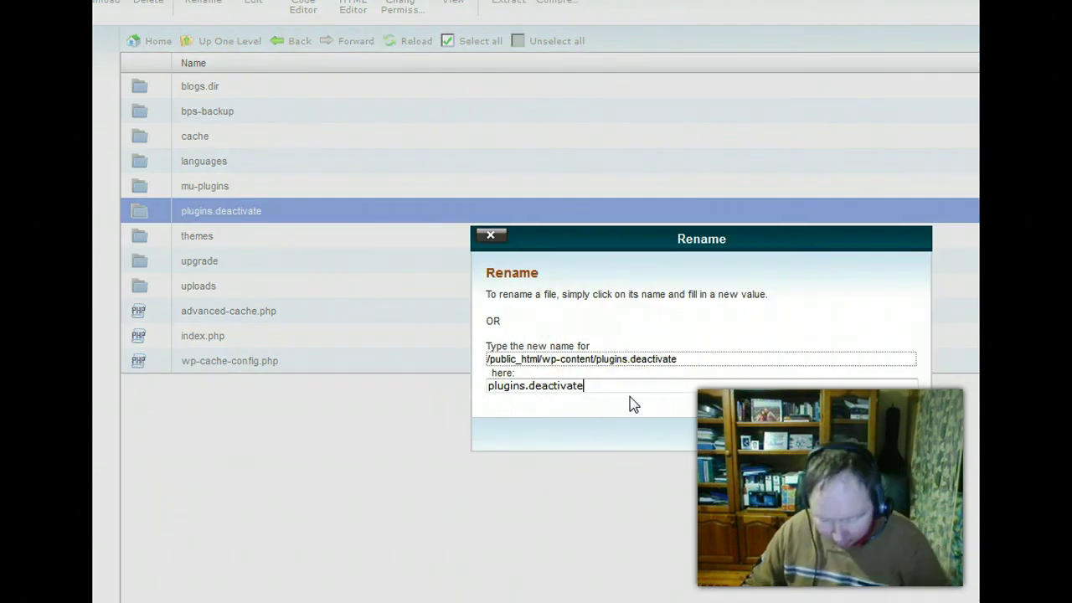
key(BackSpace)
key(BackSpace)
key(BackSpace)
key(BackSpace)
key(BackSpace)
key(BackSpace)
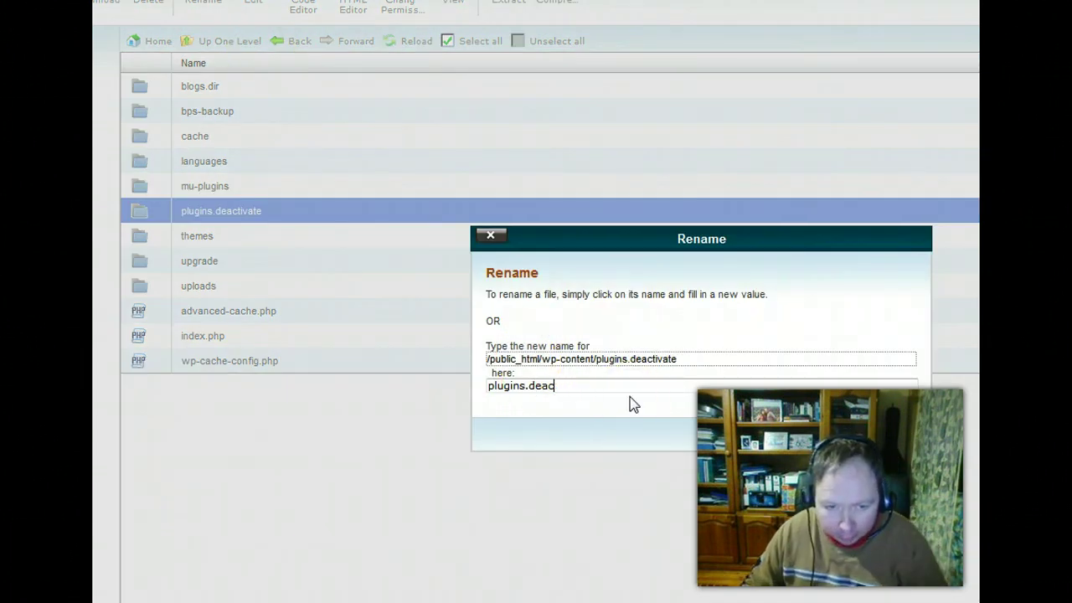
key(BackSpace)
key(BackSpace)
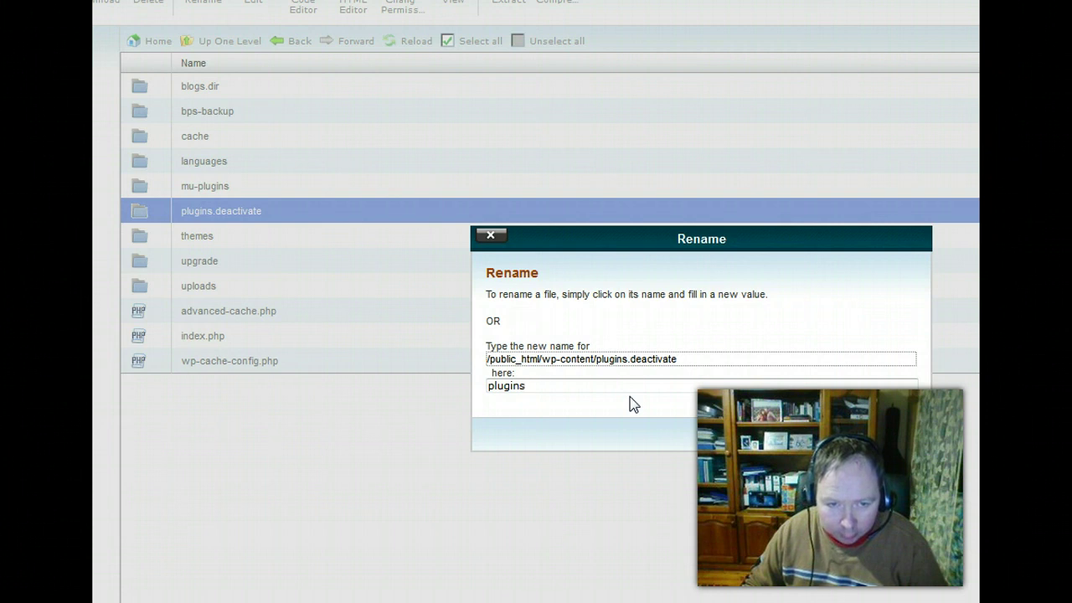
click(825, 433)
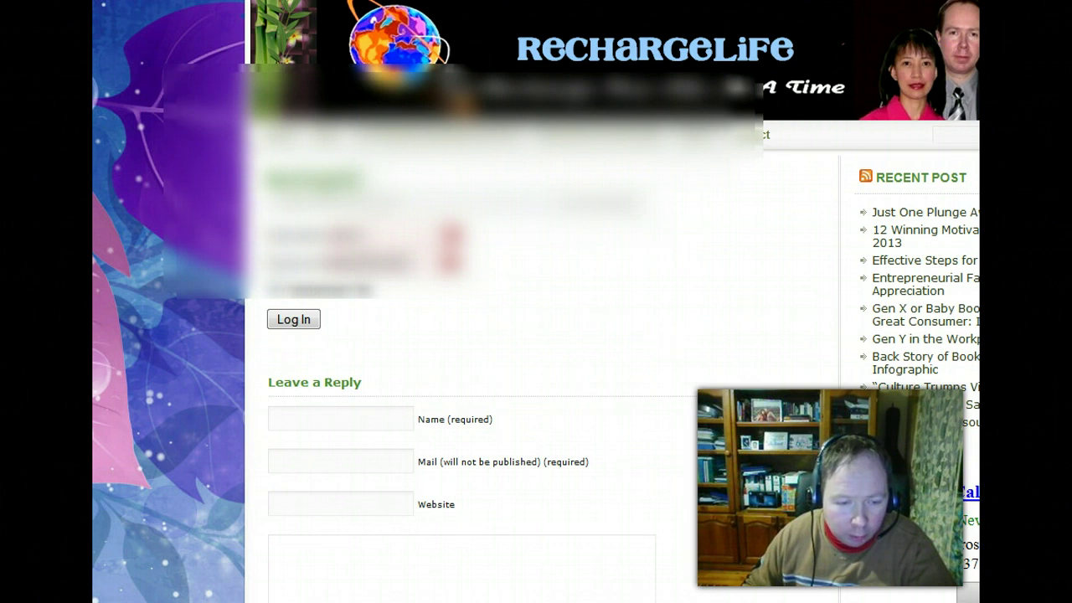
Go to the WordPress login page and enter admin as the username
key(Return)
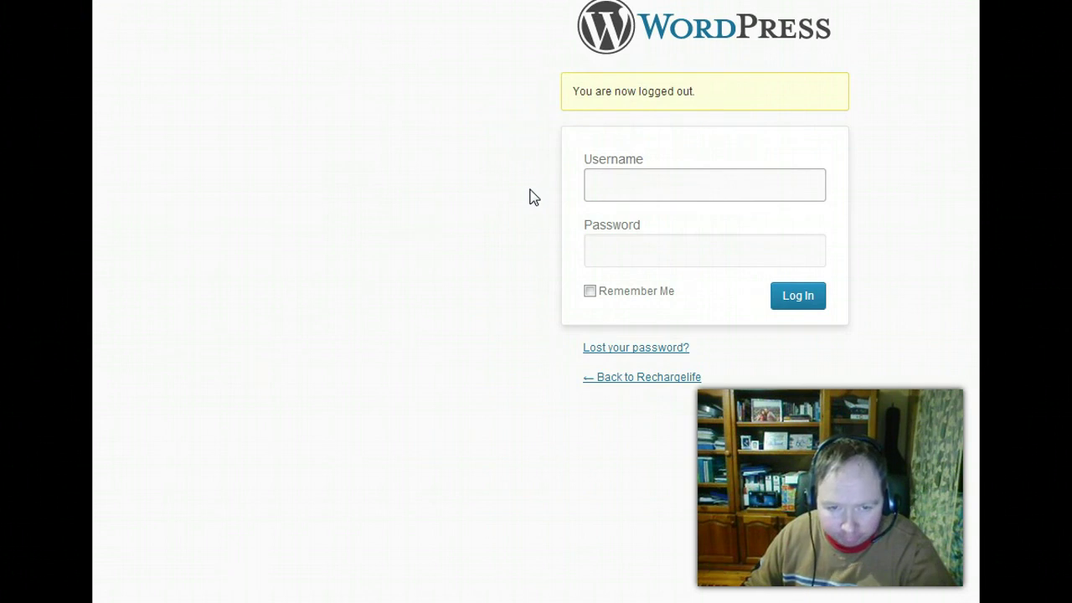
click(506, 207)
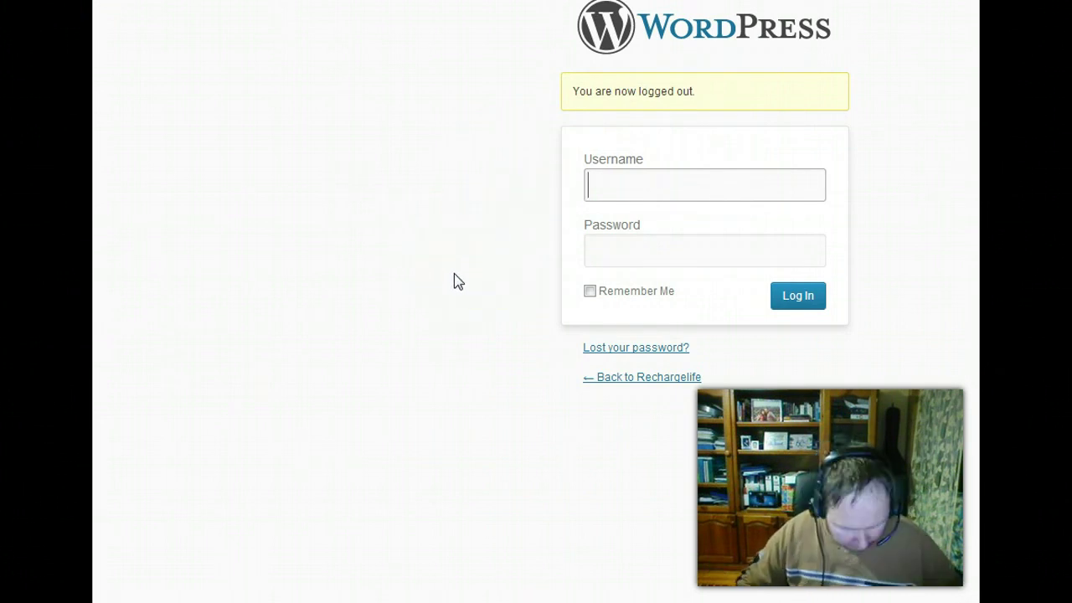
text(admin)
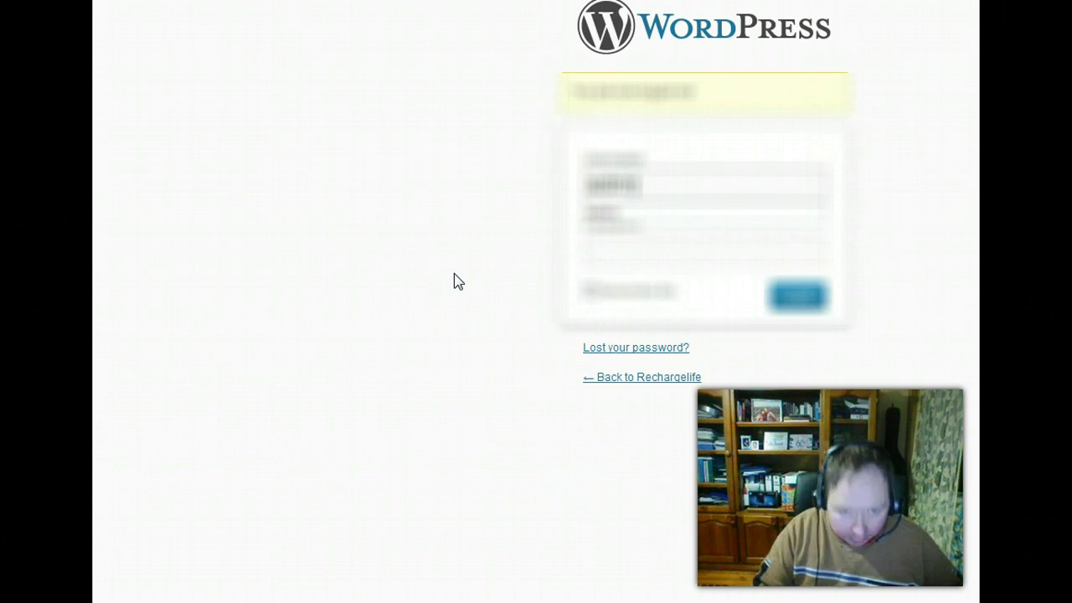
click(570, 244)
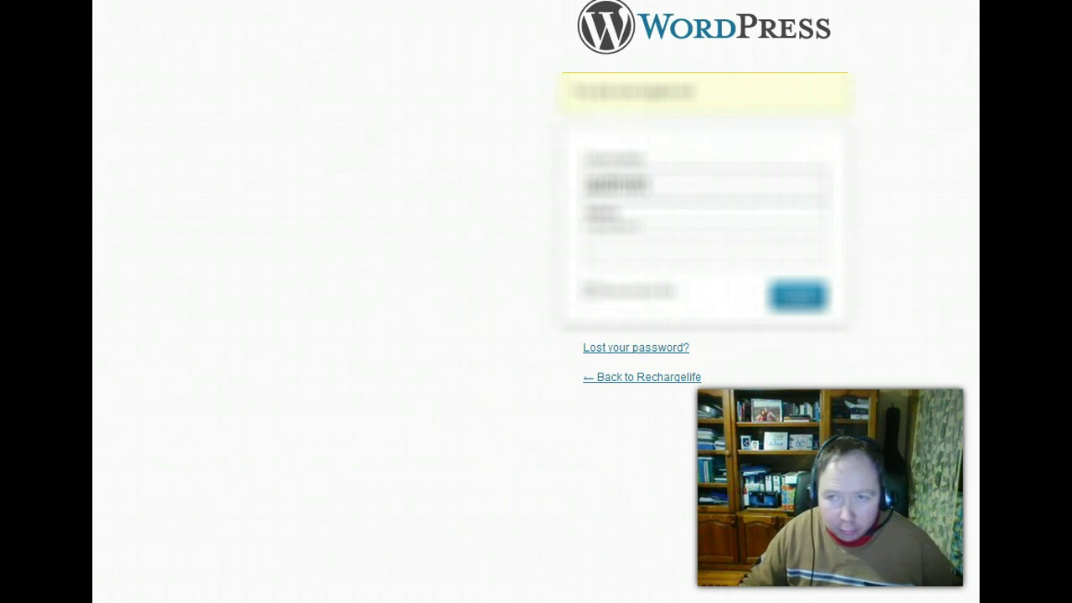
click(879, 296)
click(659, 575)
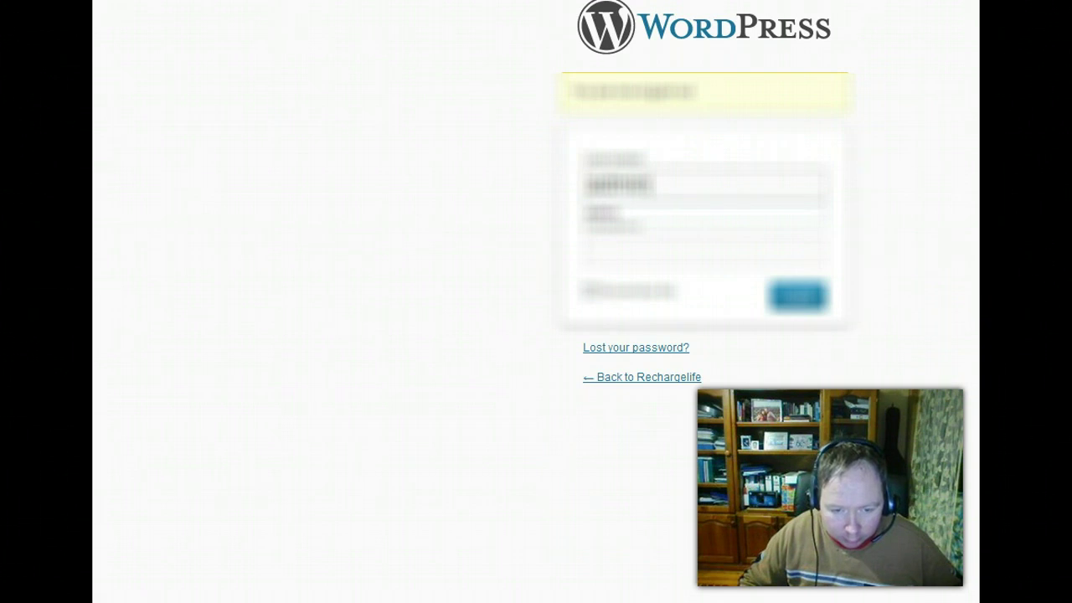
click(606, 548)
drag(653, 148, 979, 144)
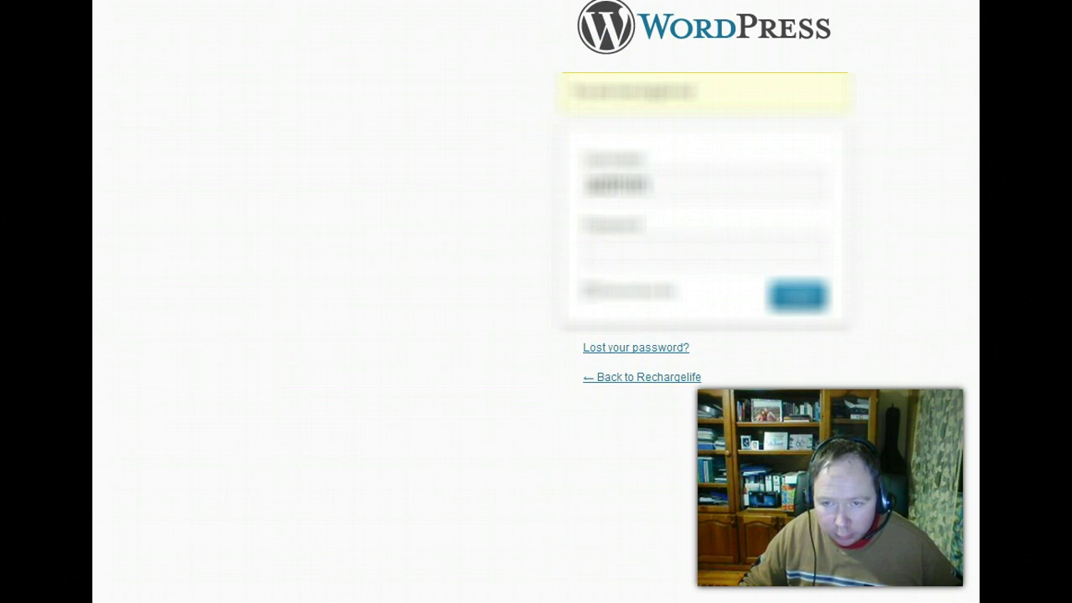
Paste the account password into the WordPress login form
click(642, 249)
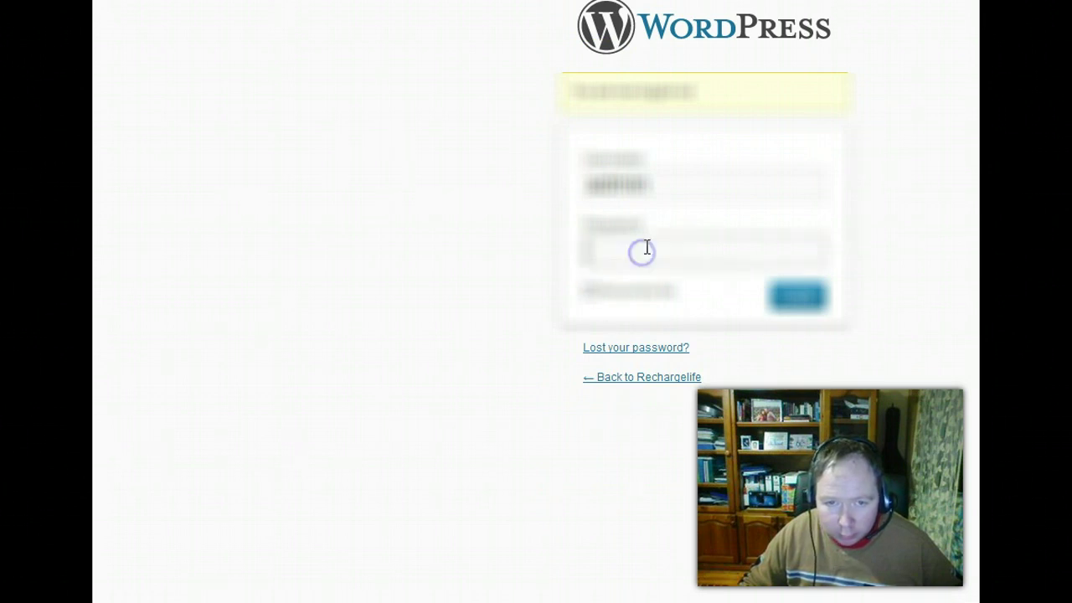
right_click(646, 248)
click(695, 355)
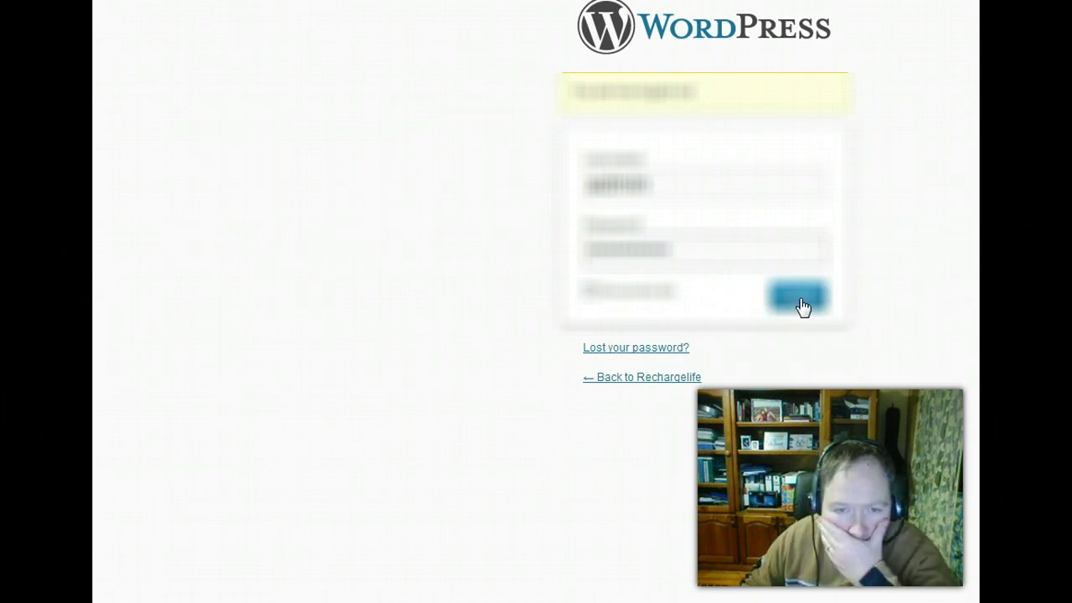
Toggle the remember-me option and submit the WordPress login form to enter the dashboard
click(584, 292)
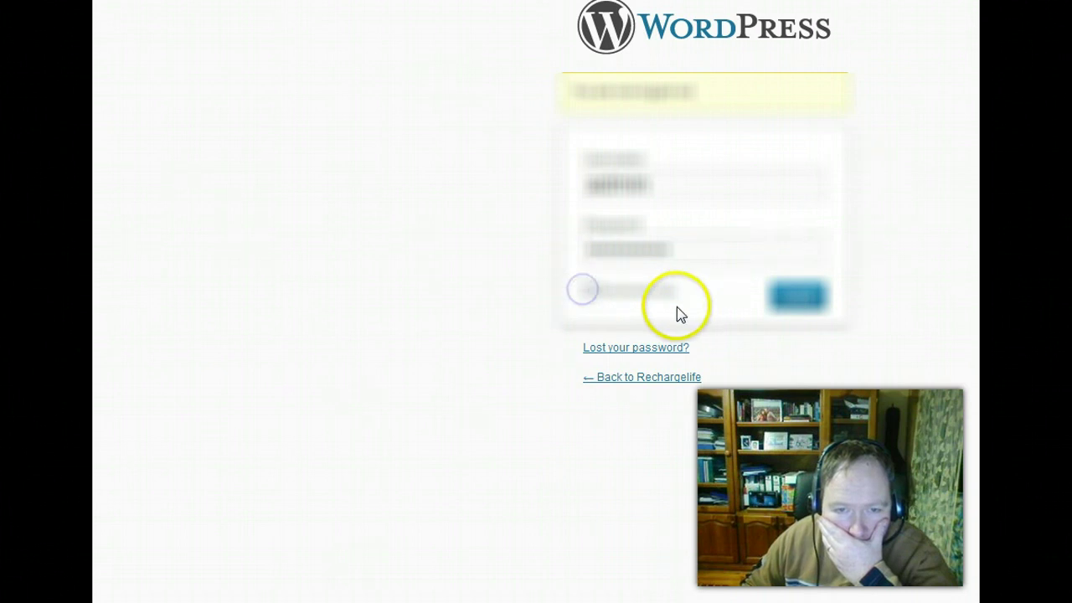
click(590, 293)
click(797, 299)
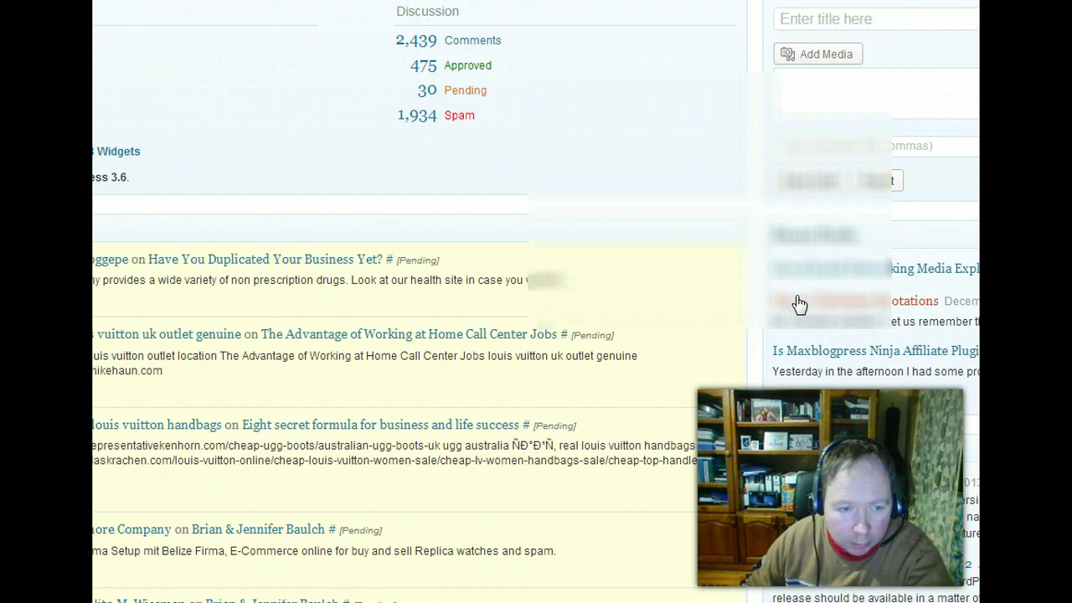
Open the installed plugins list and filter it to show only the inactive plugins
mouse_move(566, 301)
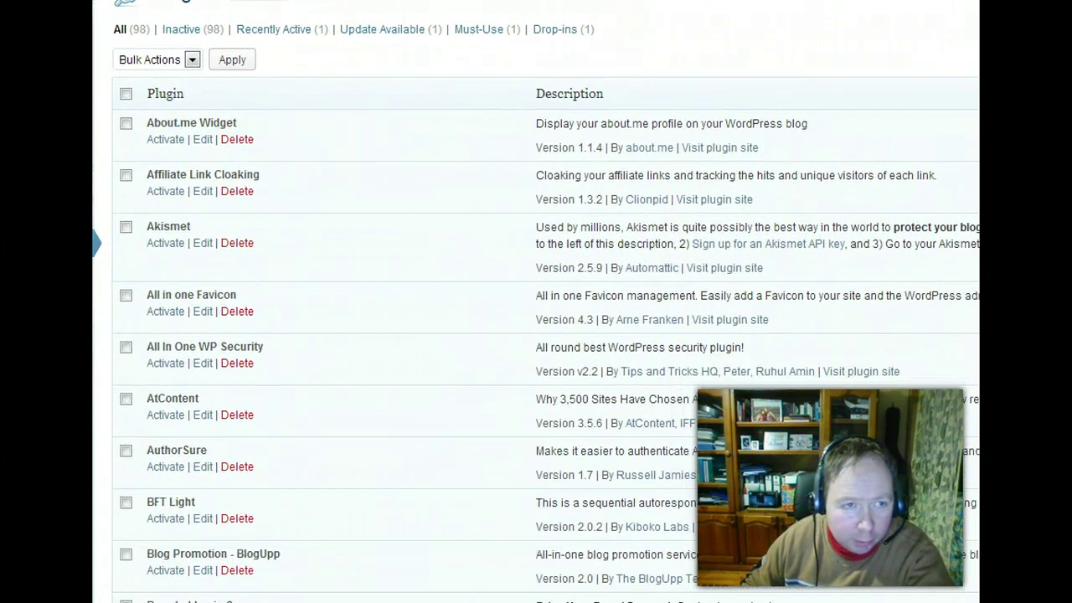
click(191, 32)
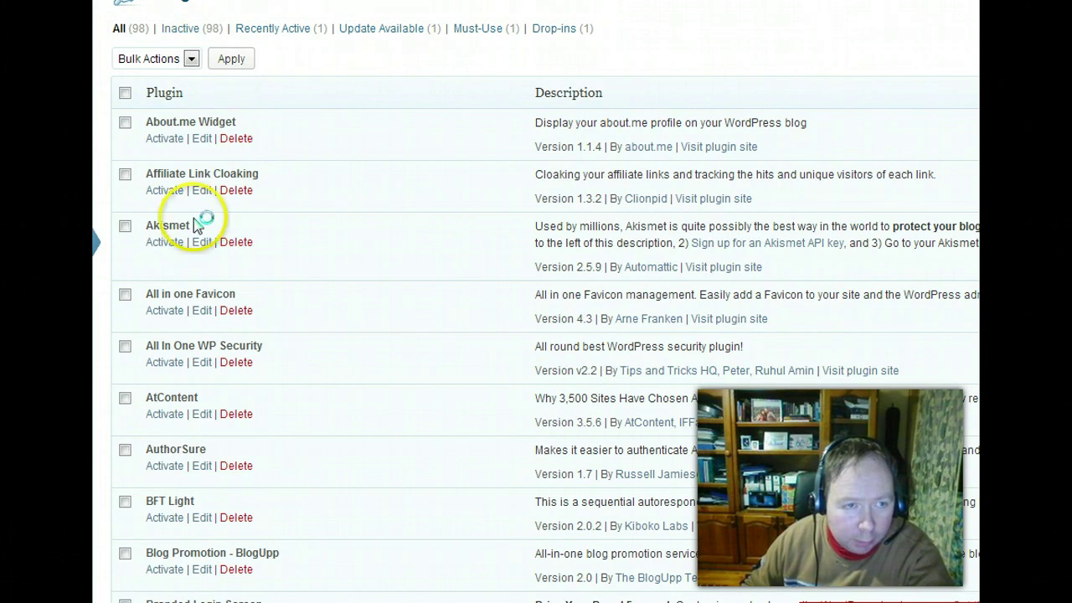
scroll(355, 326, down, 3)
scroll(355, 324, up, 3)
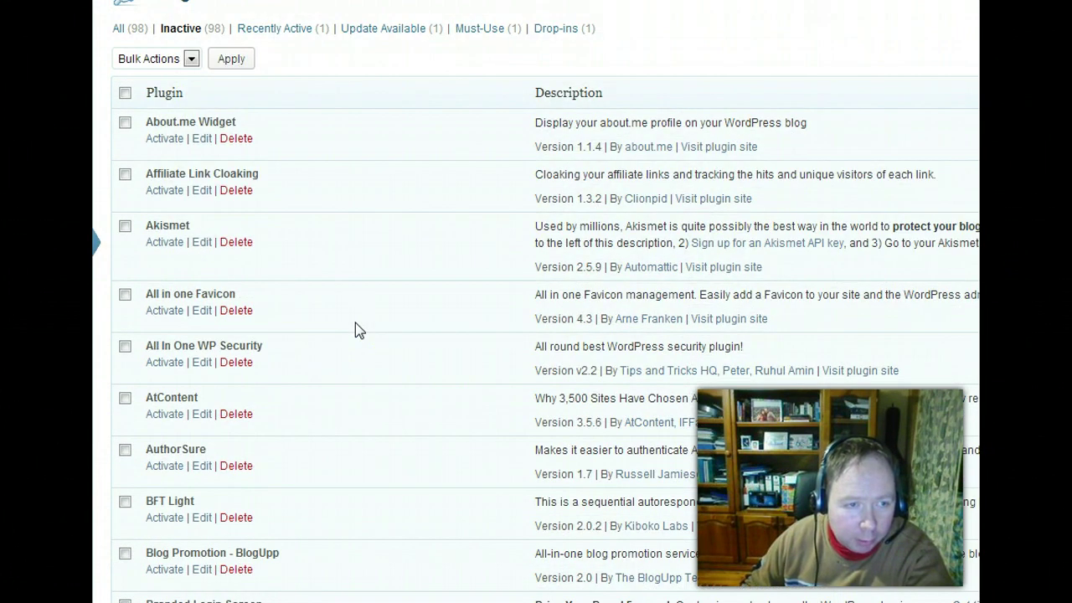
Set the bulk action to Activate with About.me Widget selected, and clear that plugin's selection again
click(127, 126)
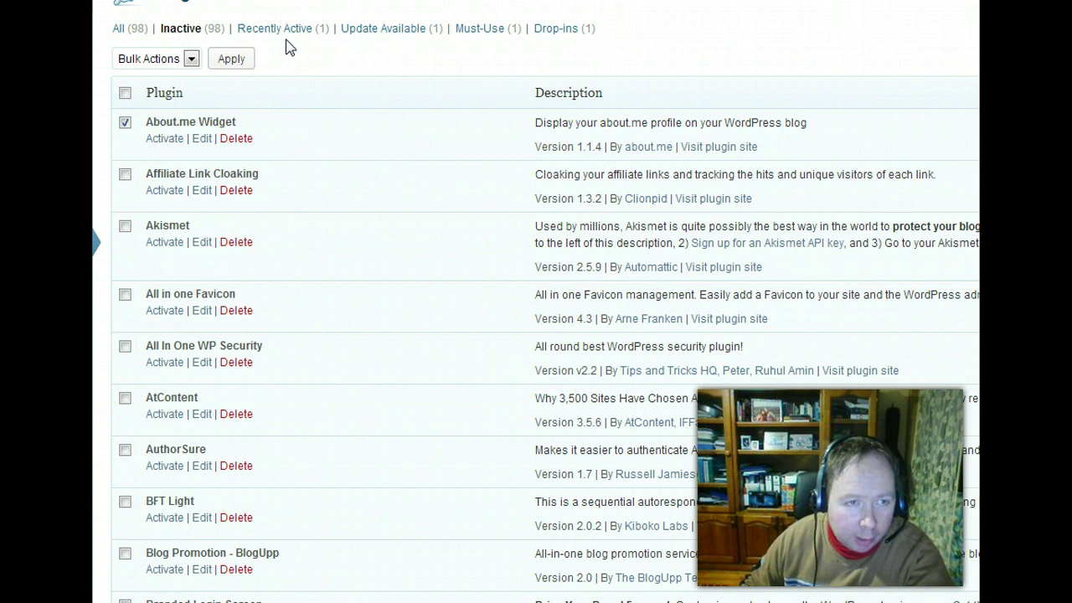
click(189, 60)
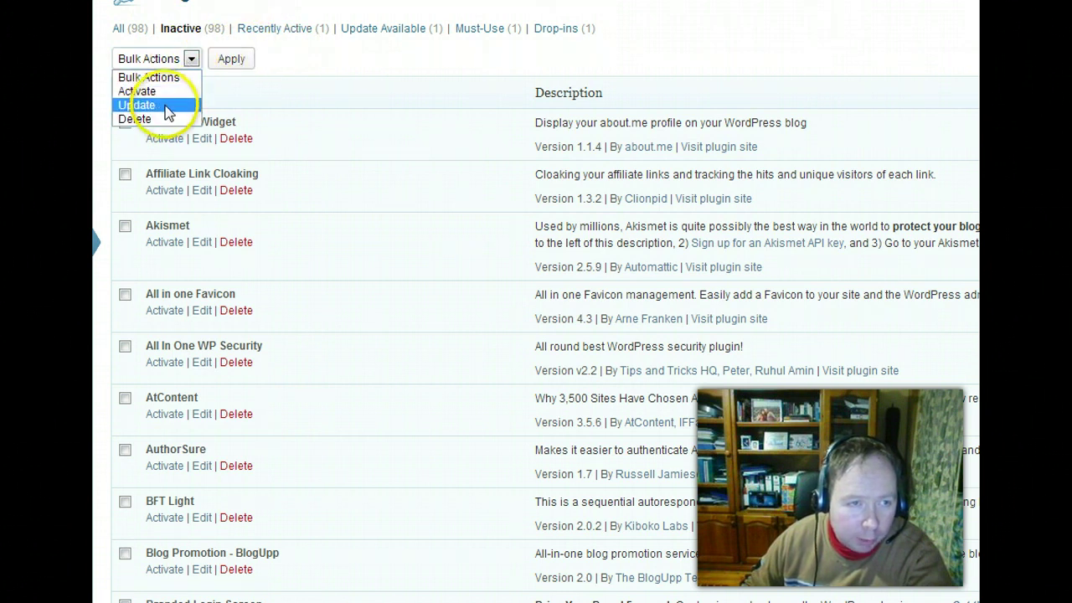
click(151, 92)
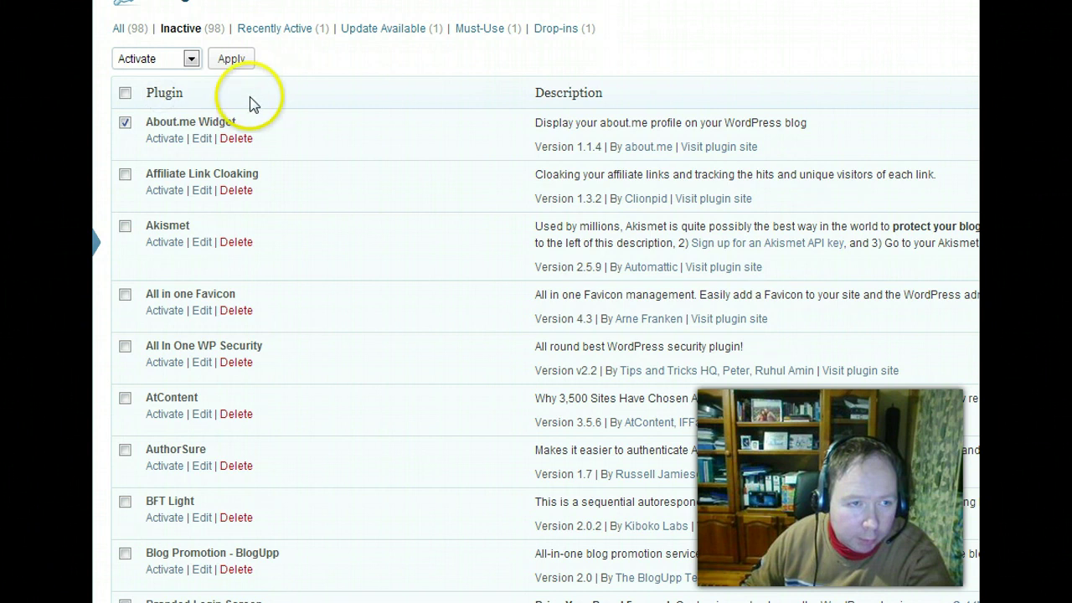
click(125, 123)
Select the wp Sonic Defender plugin in the inactive list and apply the Activate bulk action to it
scroll(274, 180, down, 2)
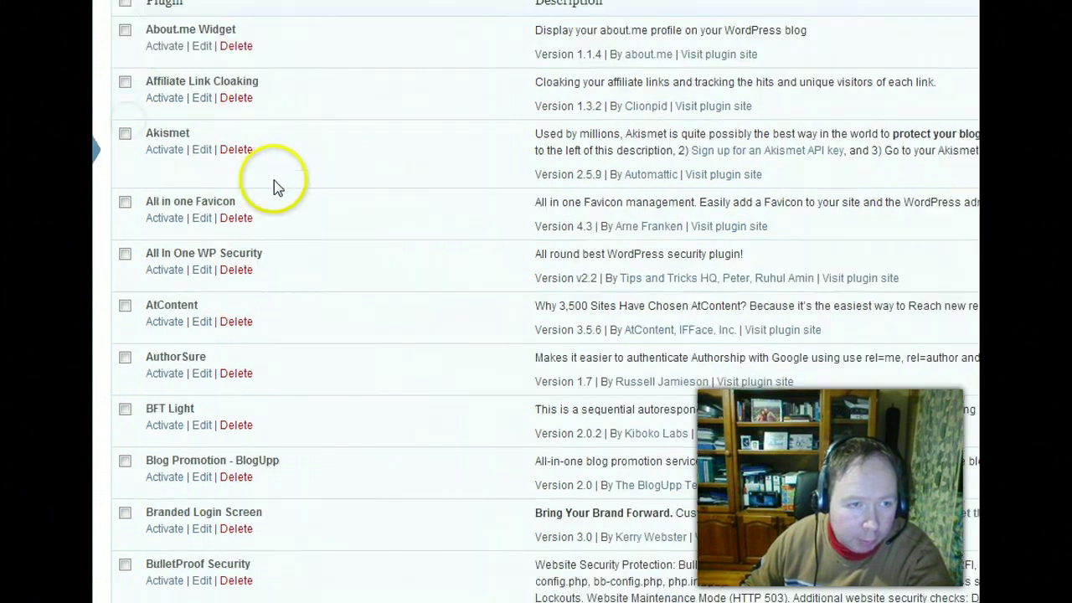
scroll(274, 180, down, 15)
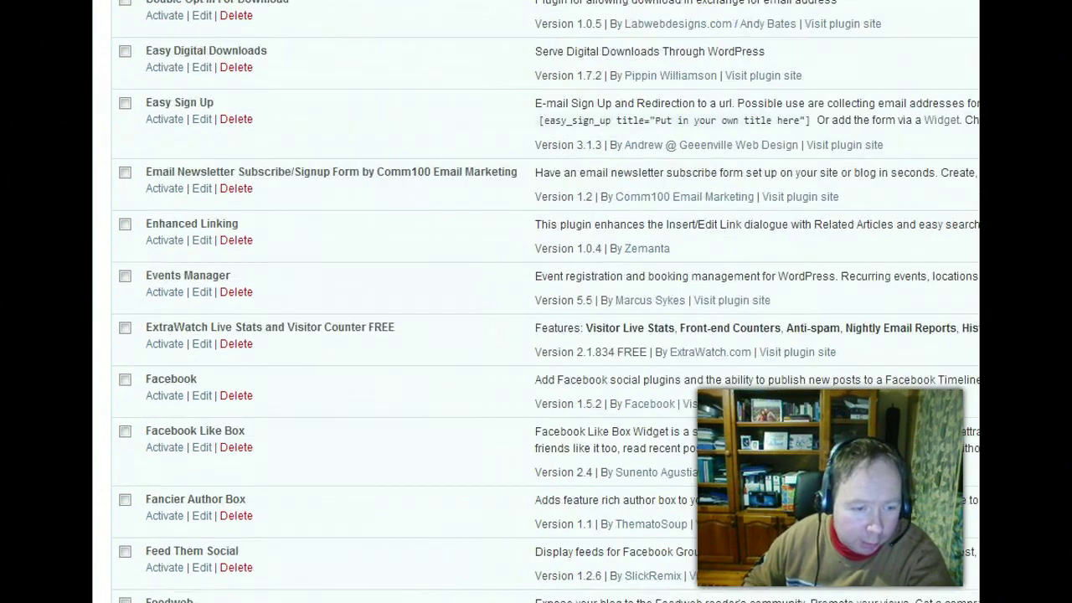
scroll(536, 302, down, 20)
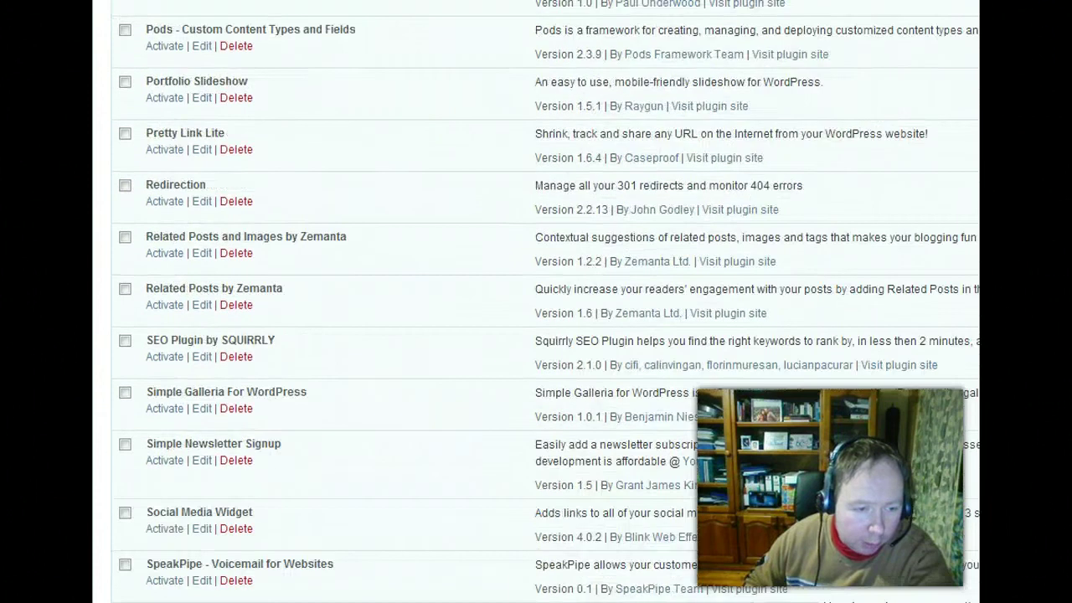
scroll(536, 301, down, 20)
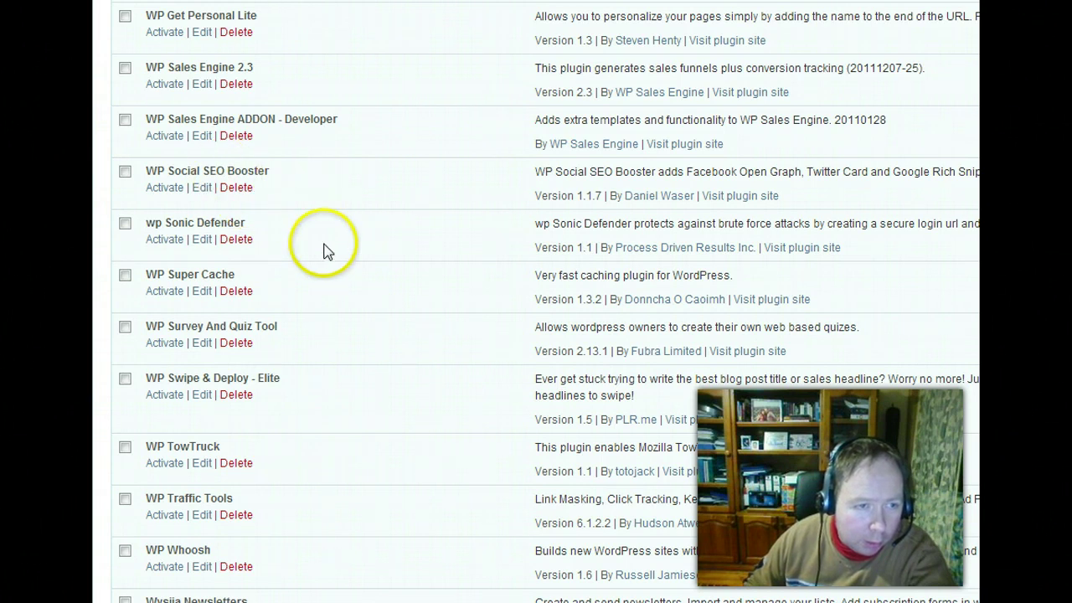
click(125, 225)
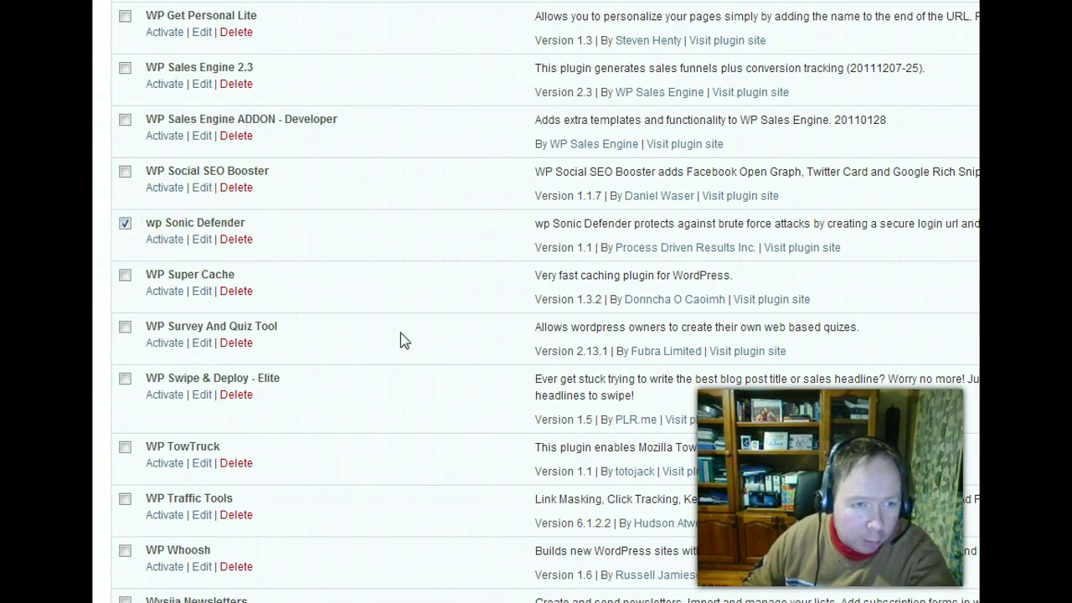
scroll(400, 333, up, 20)
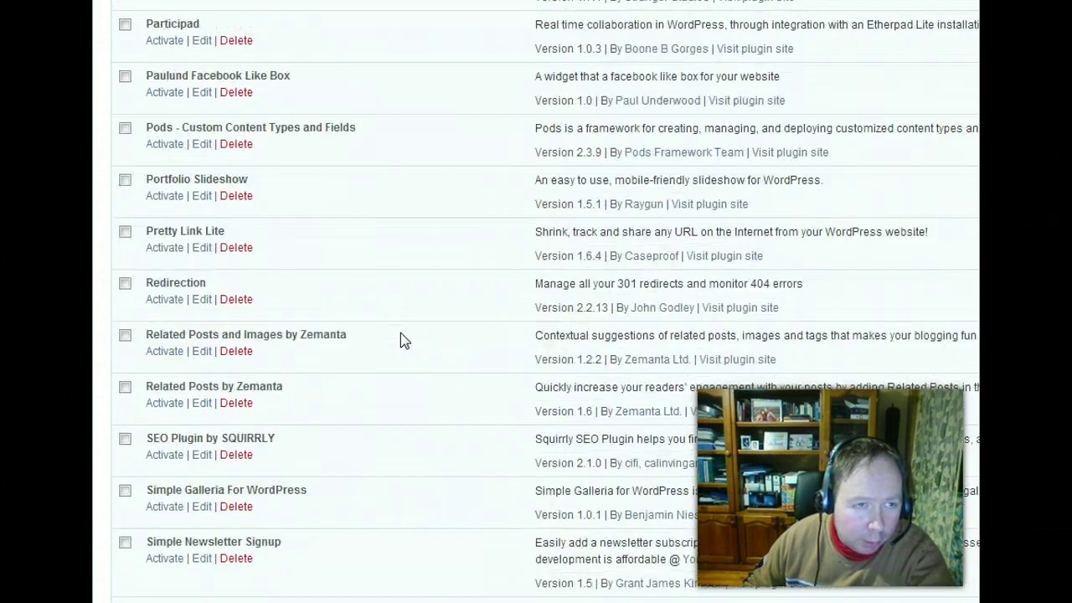
scroll(401, 339, up, 20)
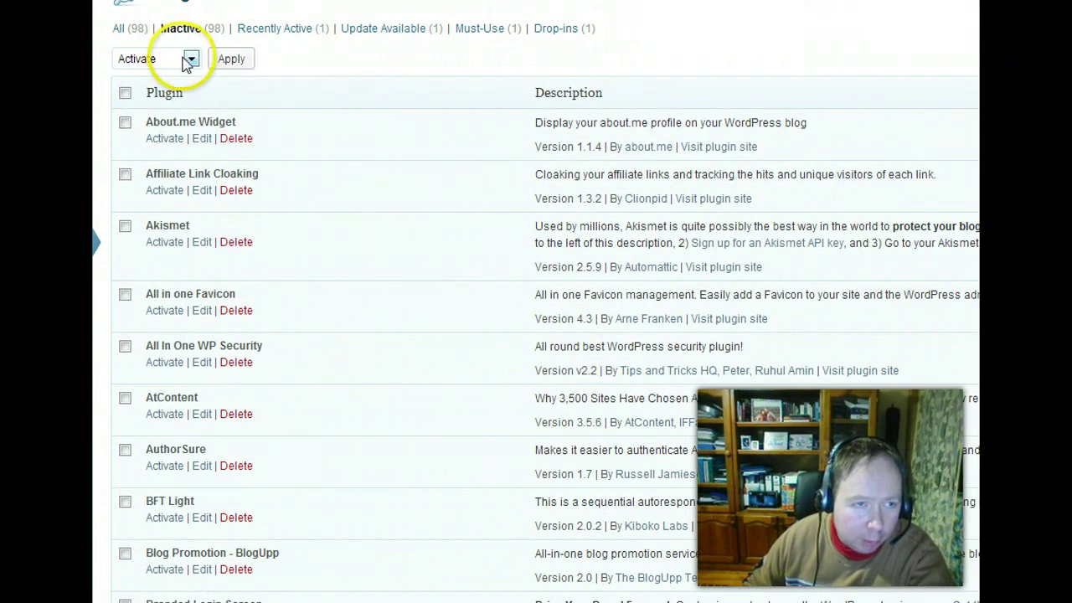
click(234, 60)
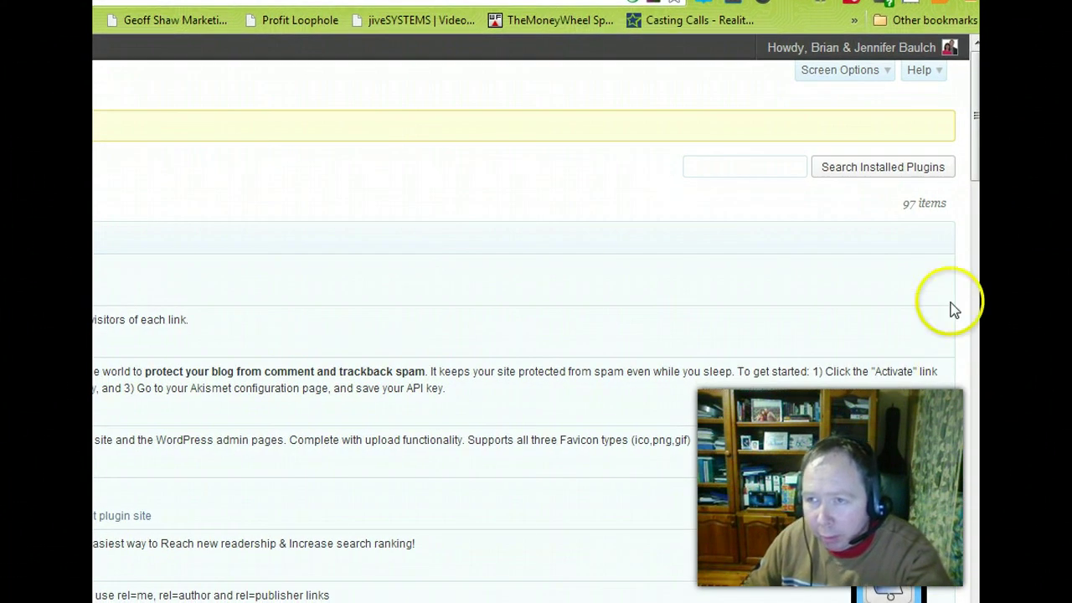
Log out of the WordPress admin through the signed-in user's account options
click(940, 81)
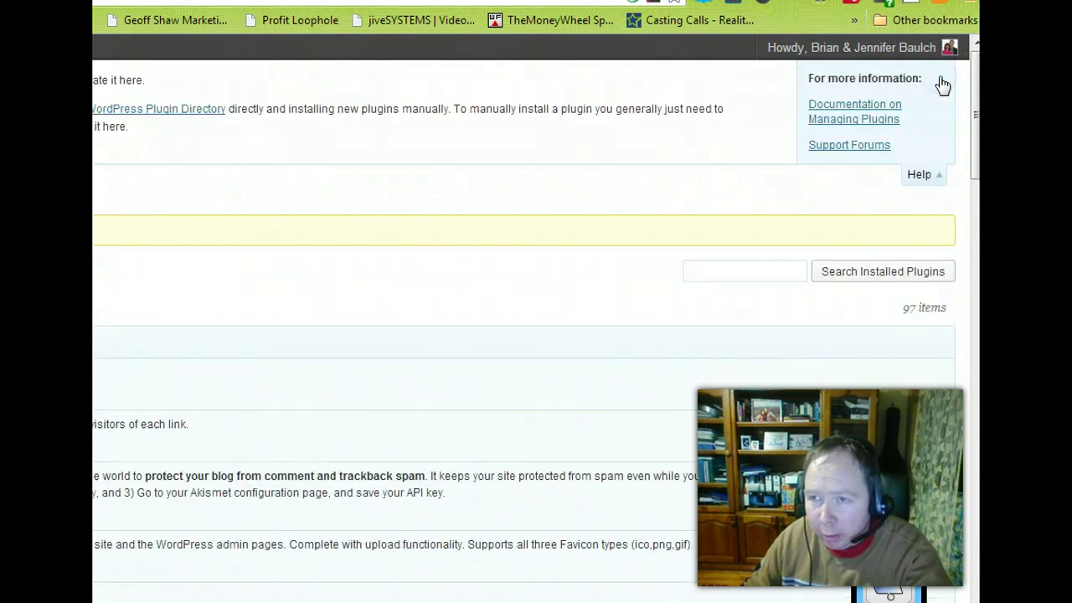
mouse_move(912, 45)
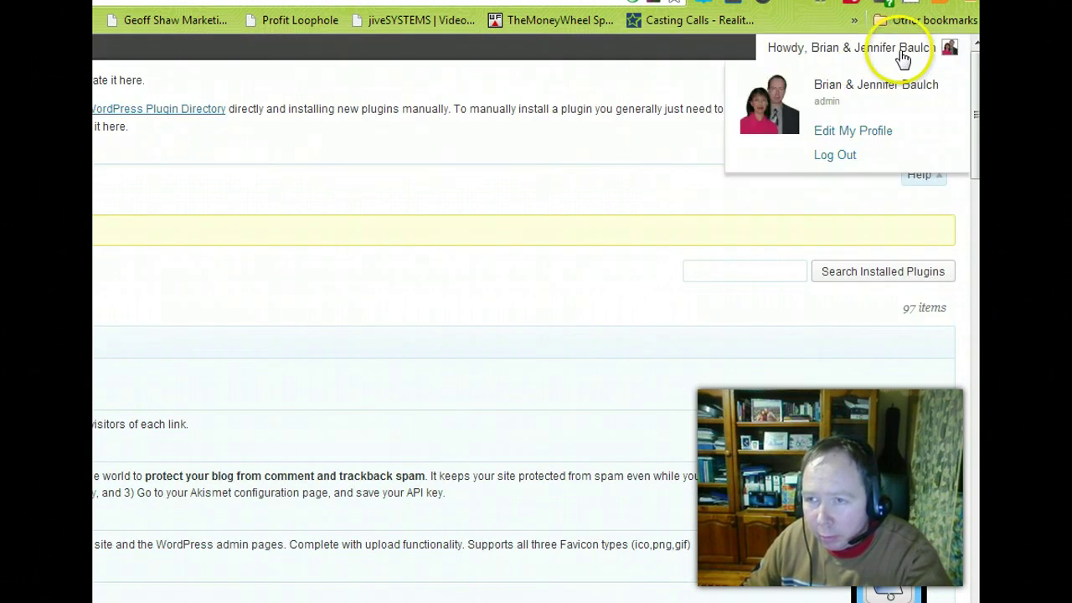
click(856, 156)
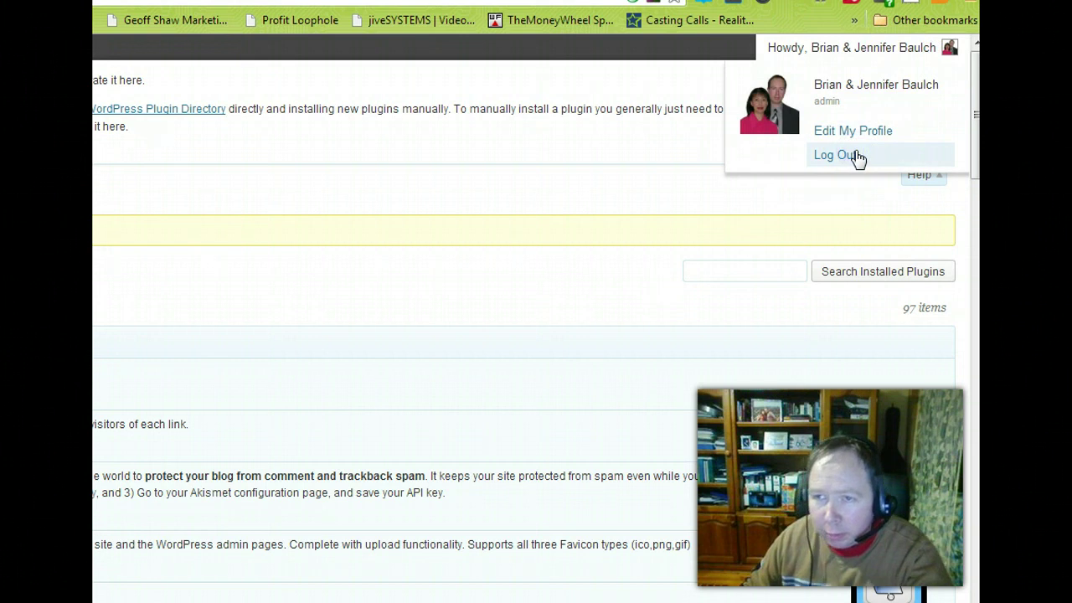